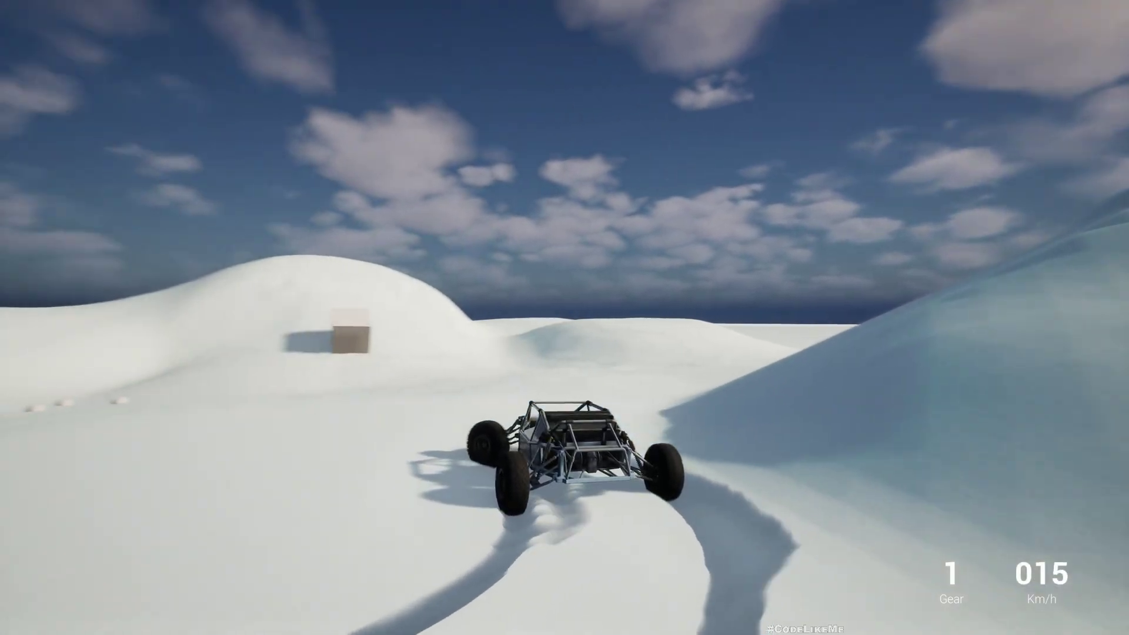
- Drive the off-road car across the snowy hills to examine the trails its tyres carve into the landscape
key("d")
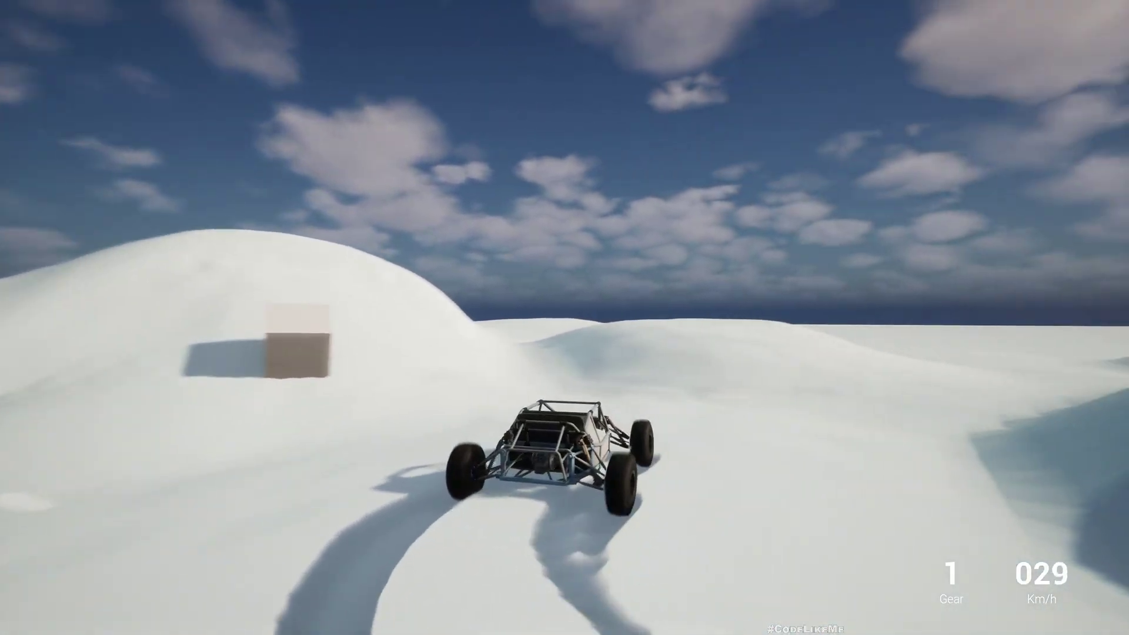
key("a")
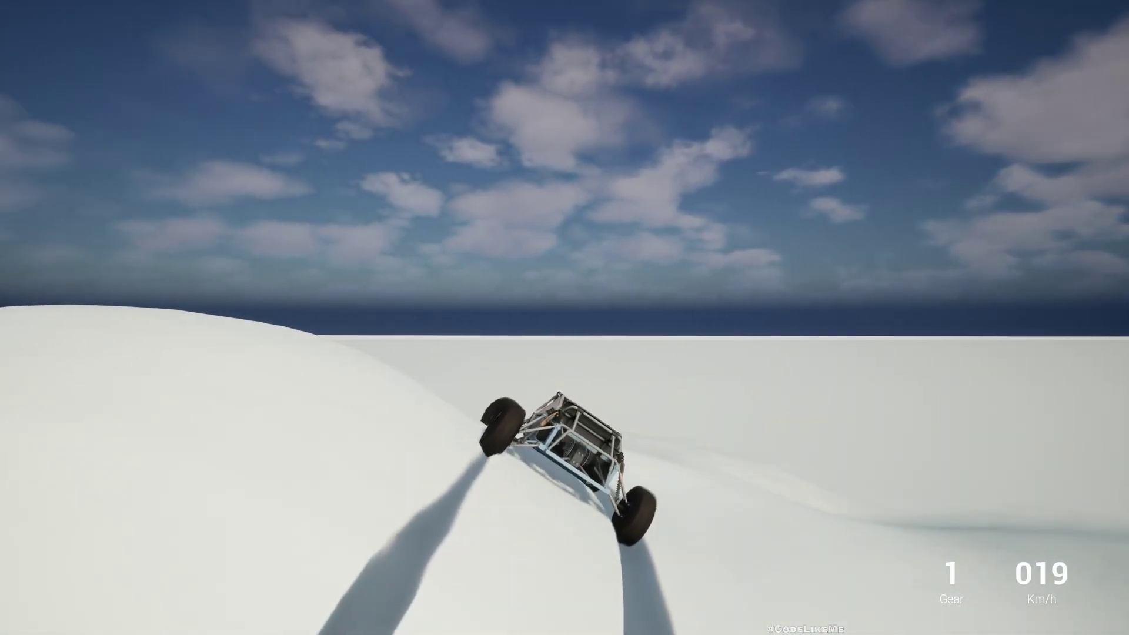
key("w")
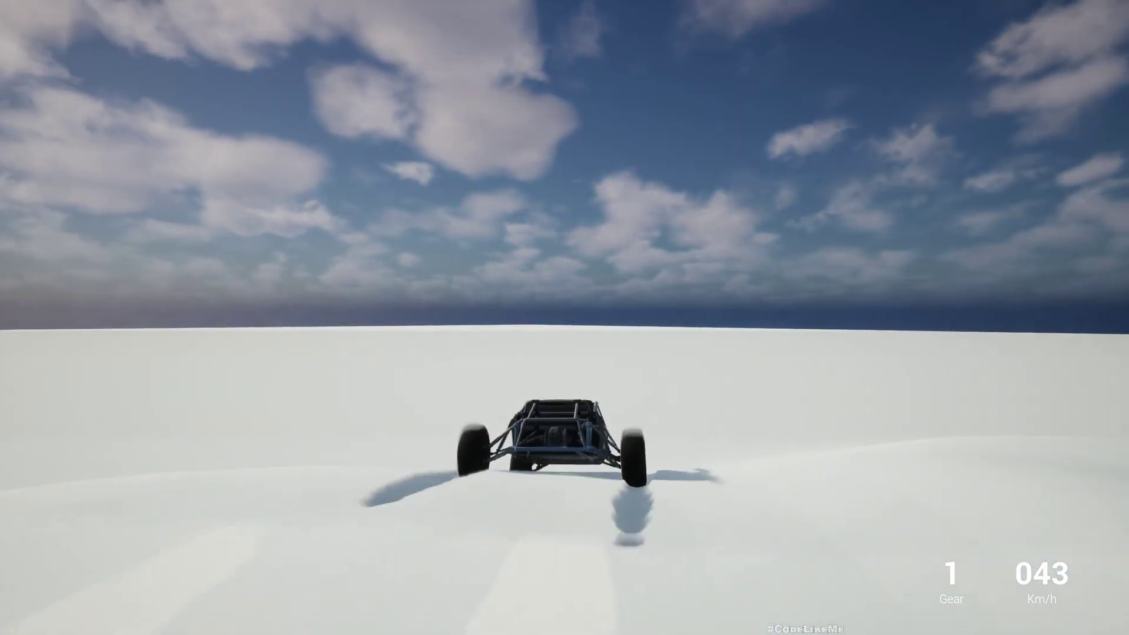
key("a")
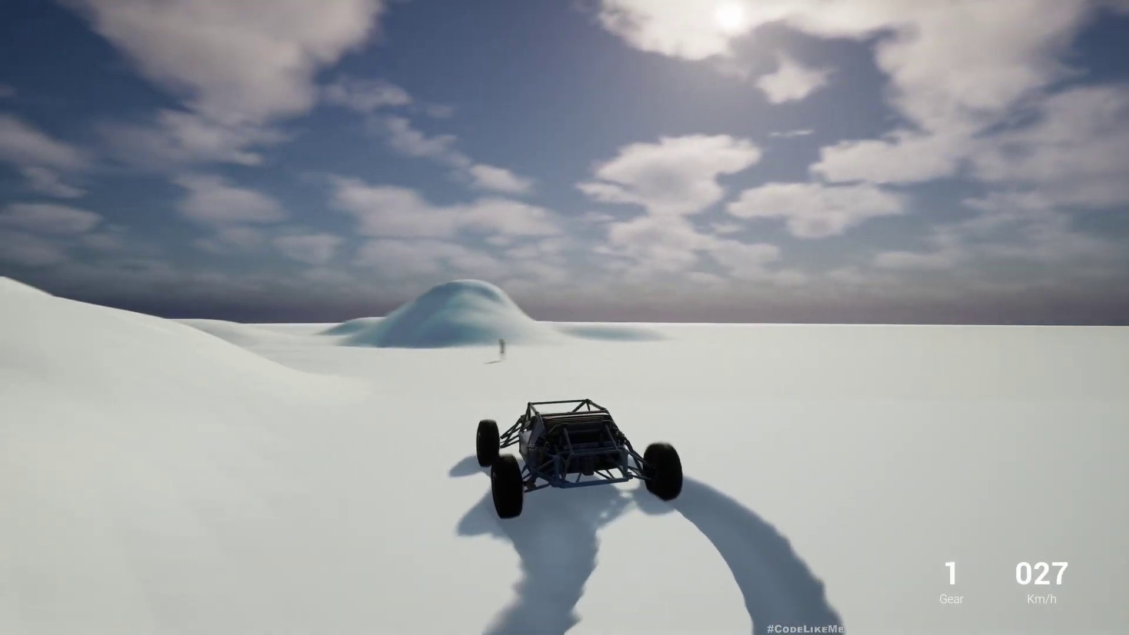
key("w")
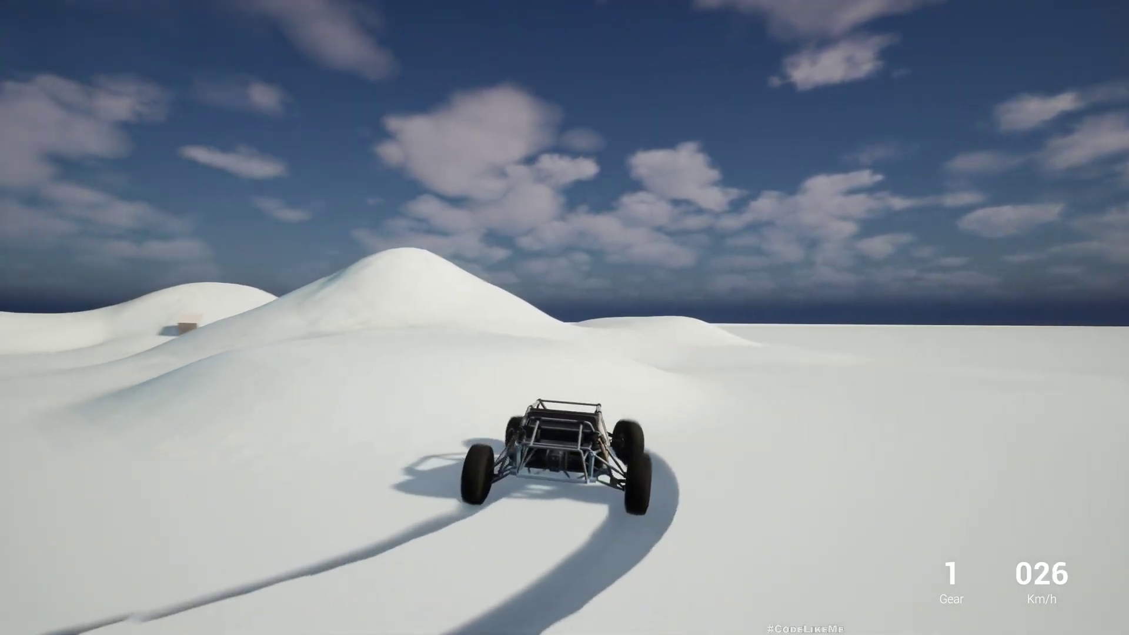
key("w")
key("d")
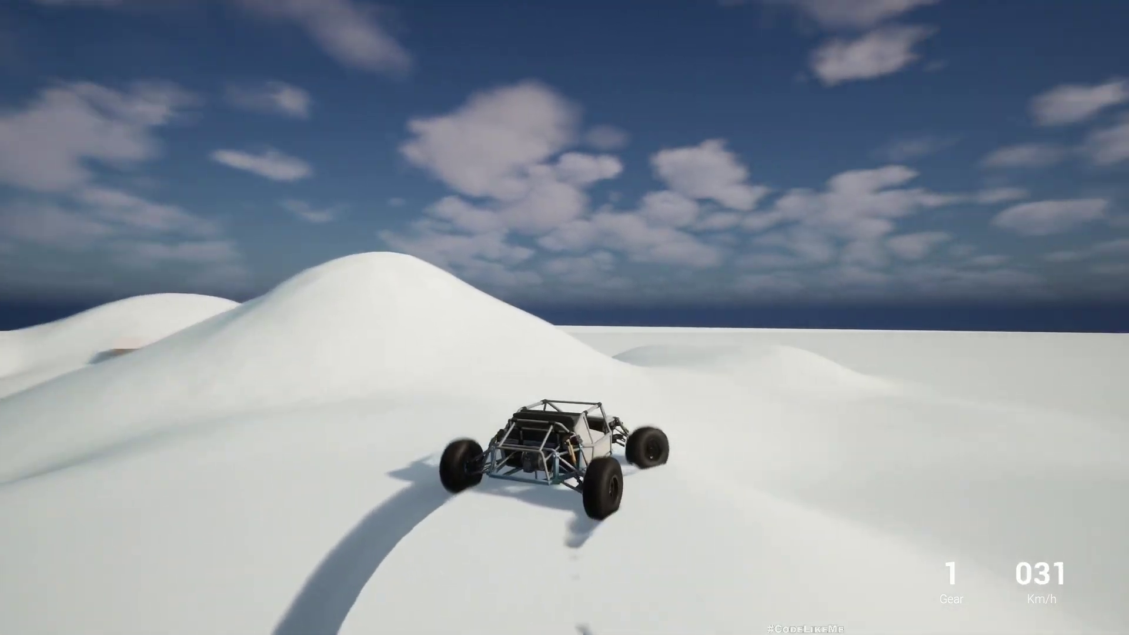
key("a")
key("a")
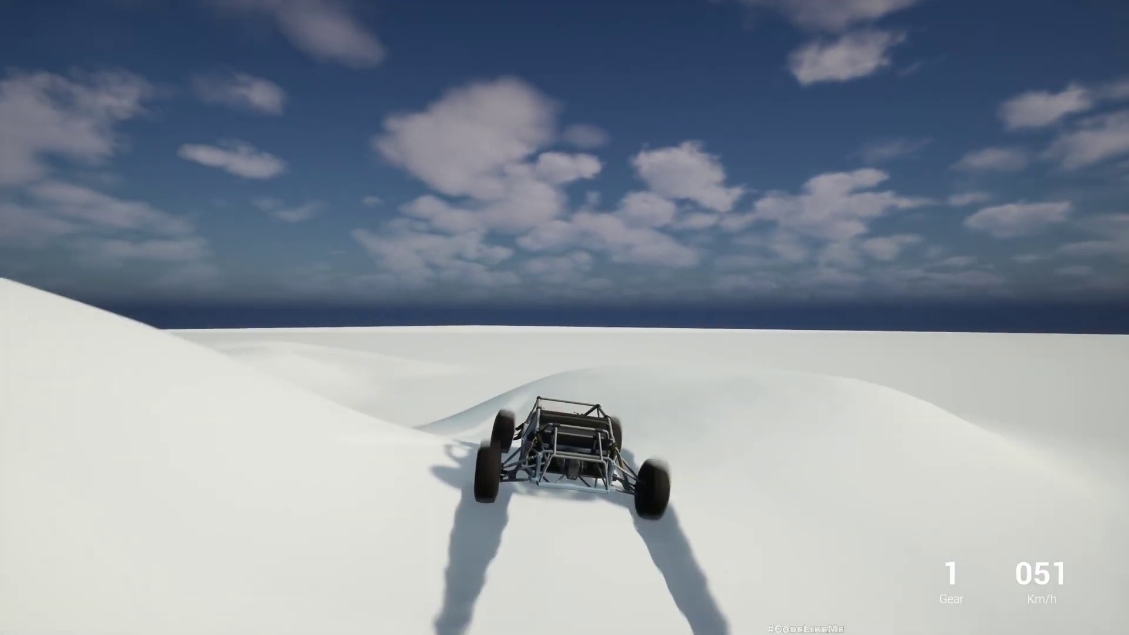
key("a")
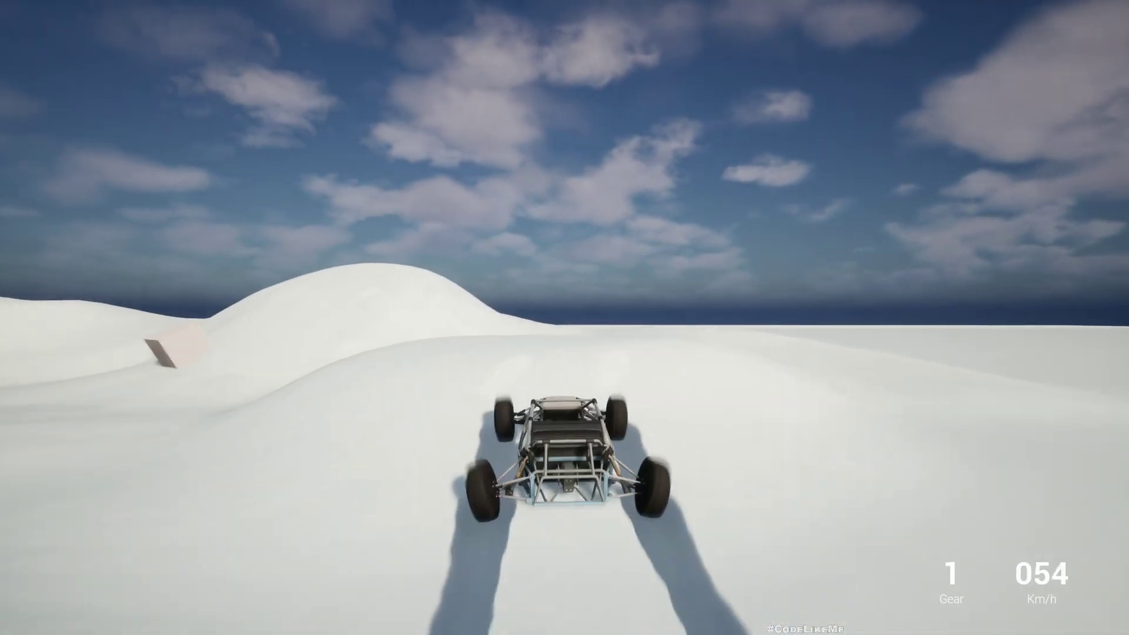
key("a")
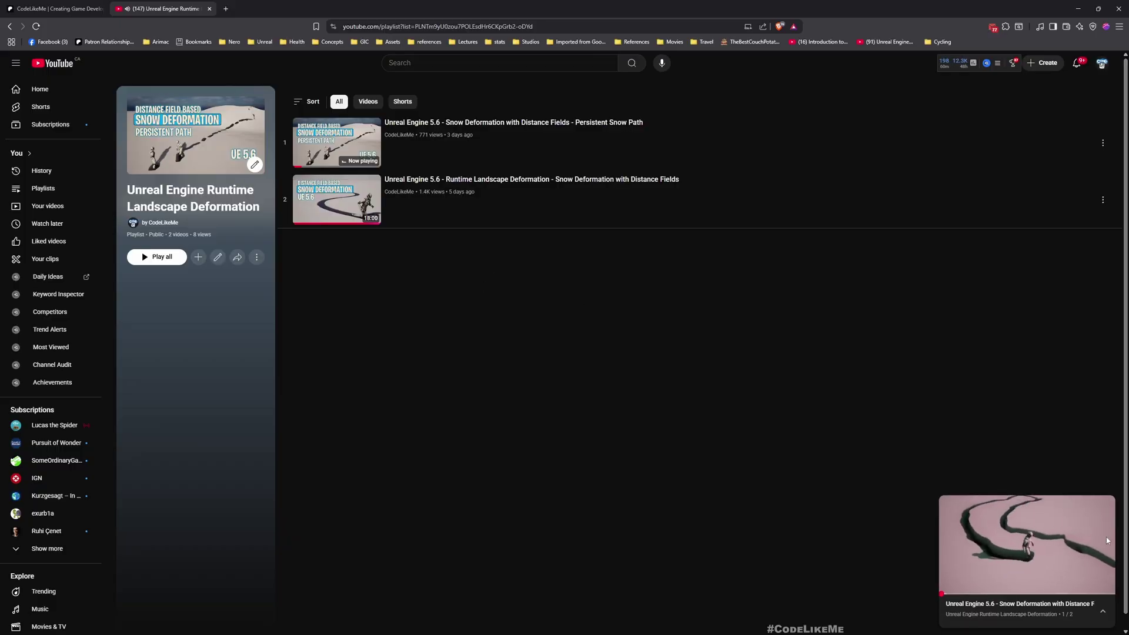
- Close the video miniplayer on the playlist page and browse the posts on the CodeLikeMe Patreon page
left_click(1105, 504)
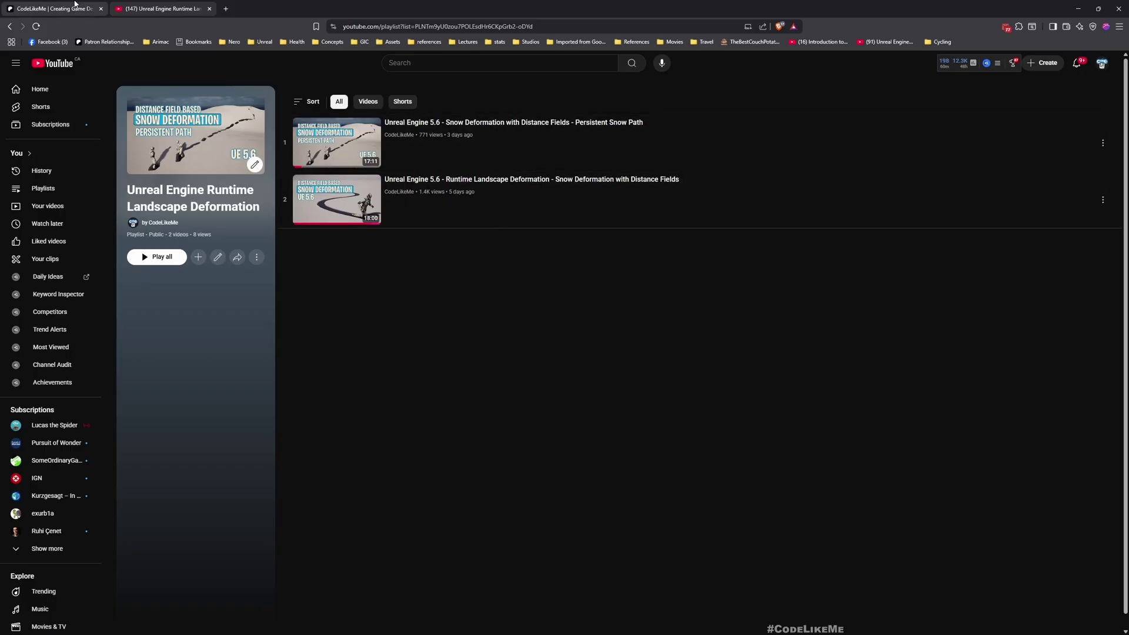
left_click(75, 5)
scroll(294, 238, "down", 9)
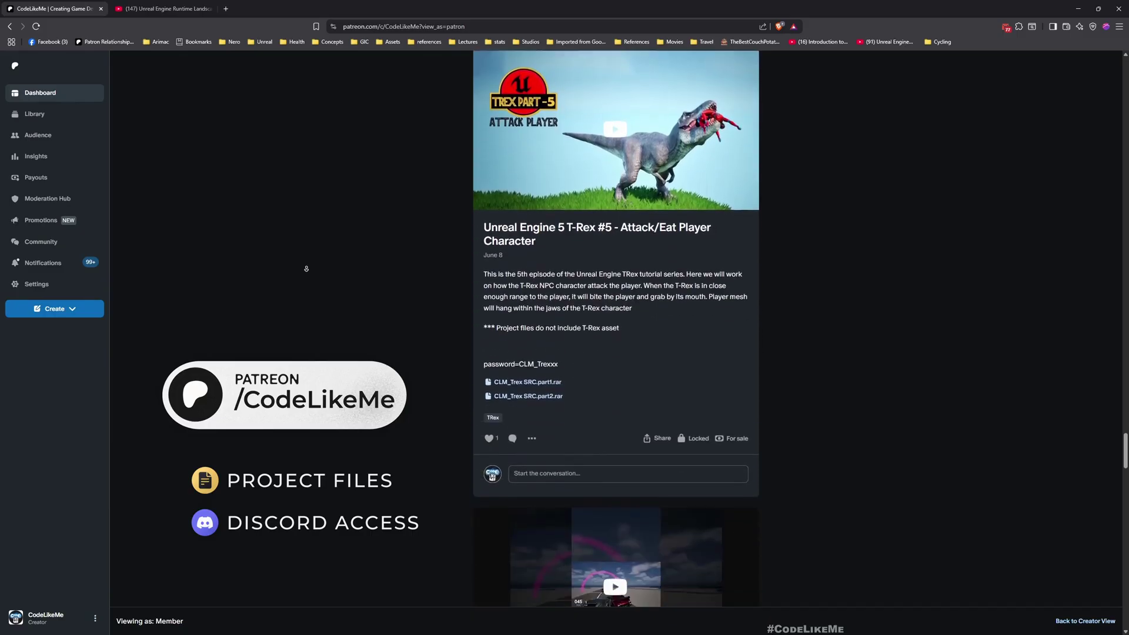
scroll(306, 269, "down", 3)
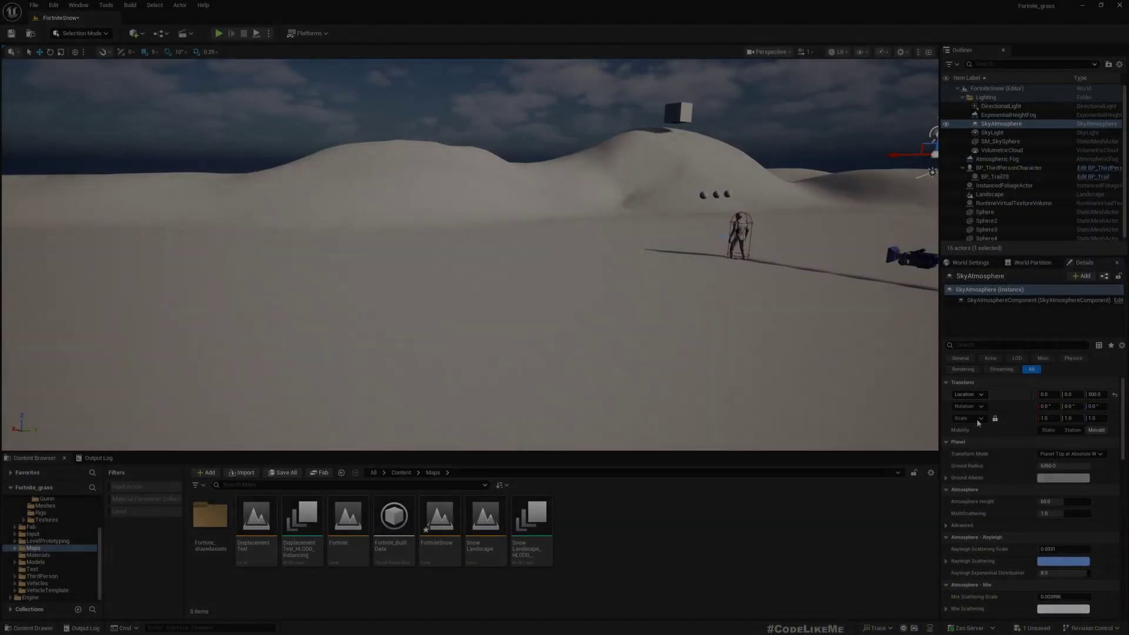
- Review the level's game mode classes and test-drive the off-road car in full screen to examine its snow trails
left_click(971, 263)
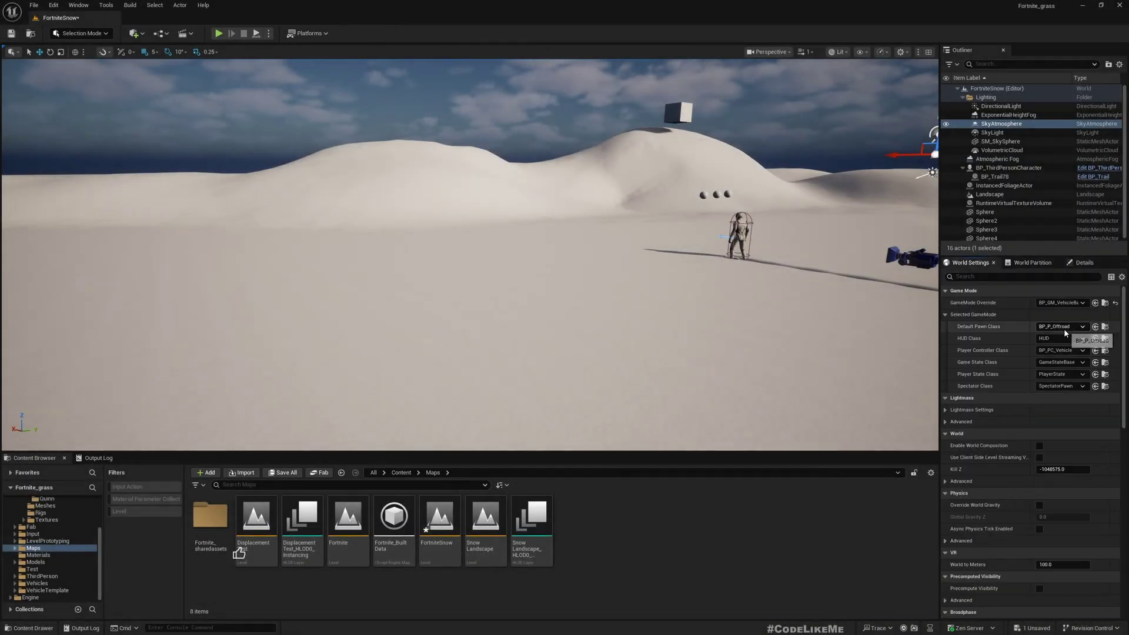
right_click_drag(563, 310, 620, 329)
key("F11")
key("alt+p")
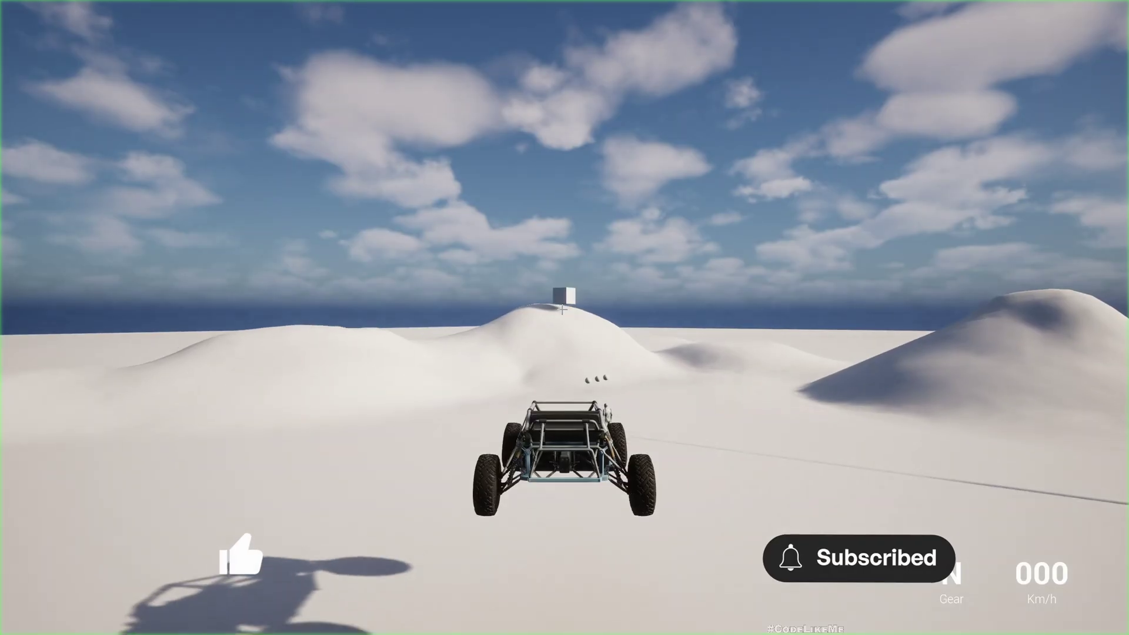
key("w")
key("a")
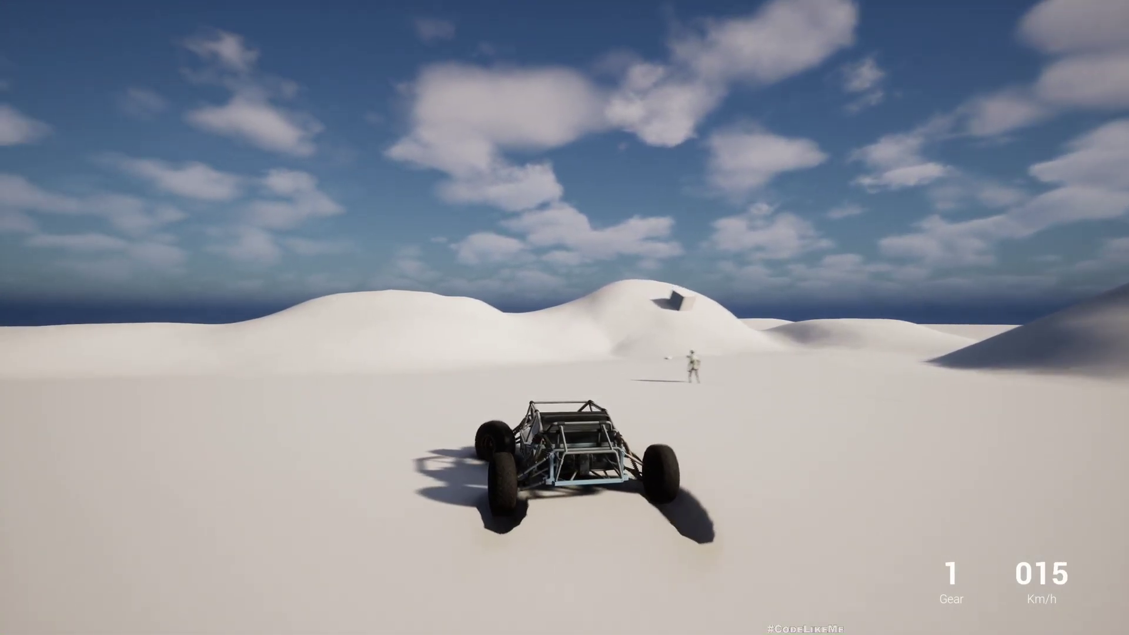
key("d")
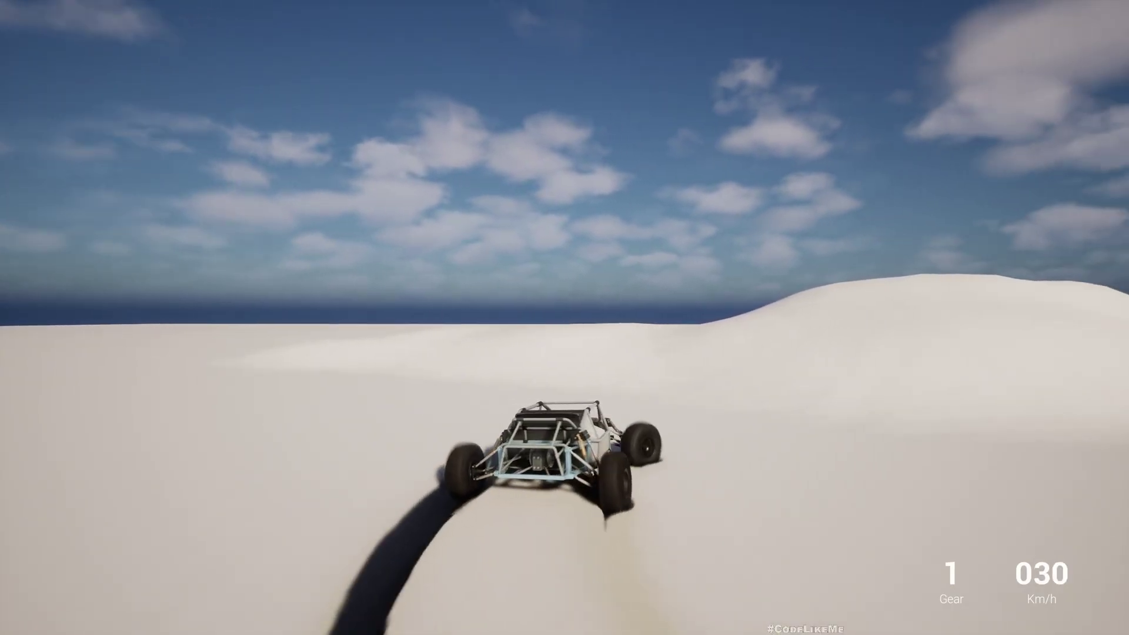
key("a")
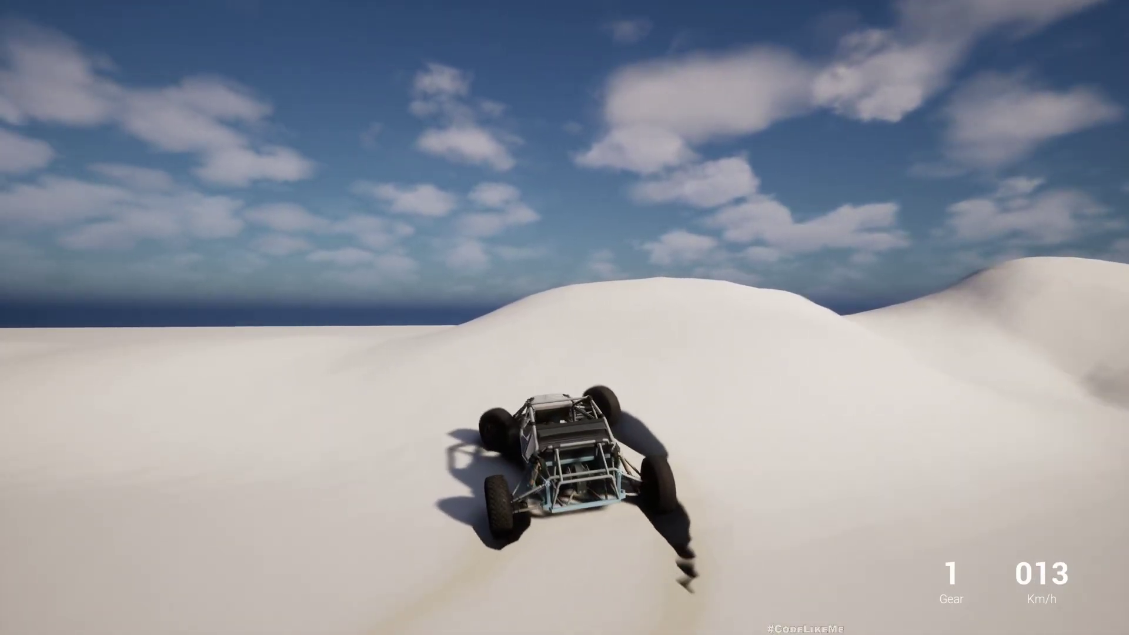
key("d")
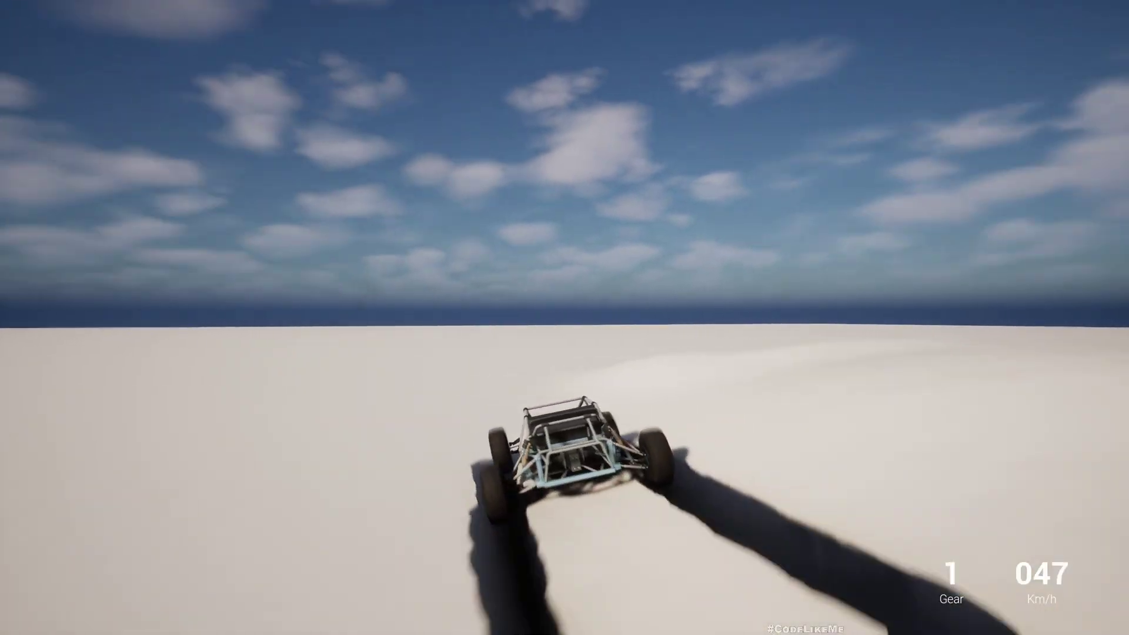
key("a")
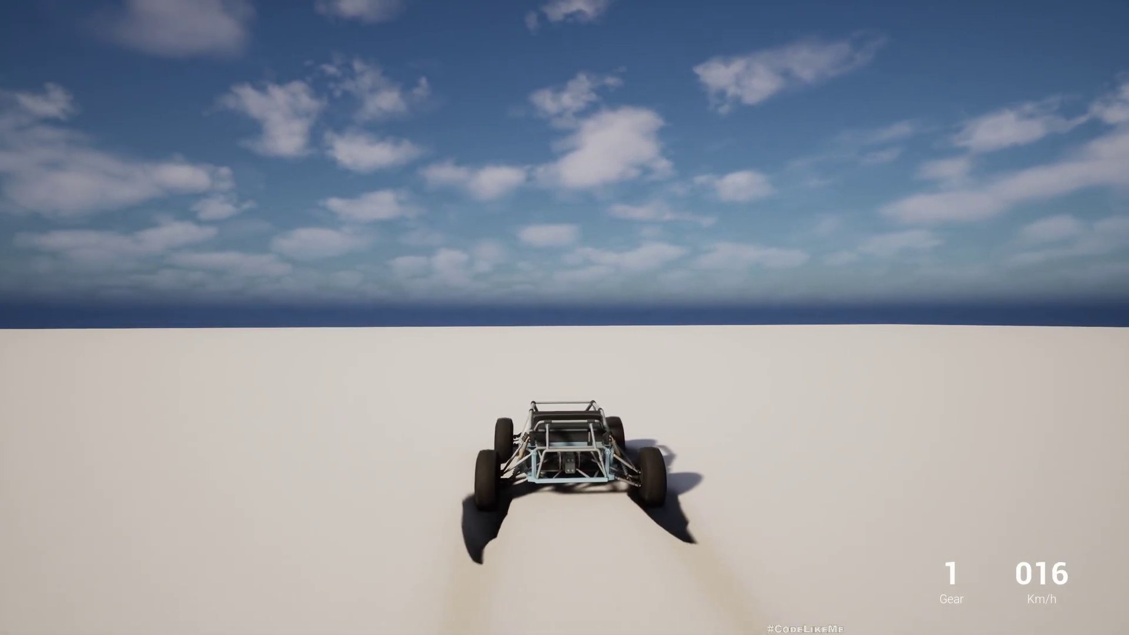
key("F11")
key("Escape")
- Inspect the dark shadow in the snow trail up close and turn off Cast Shadows for the SkyLight
right_click_drag(786, 335, 529, 426)
key("w")
scroll(638, 320, "up", 2)
key("w")
right_click_drag(337, 284, 336, 284)
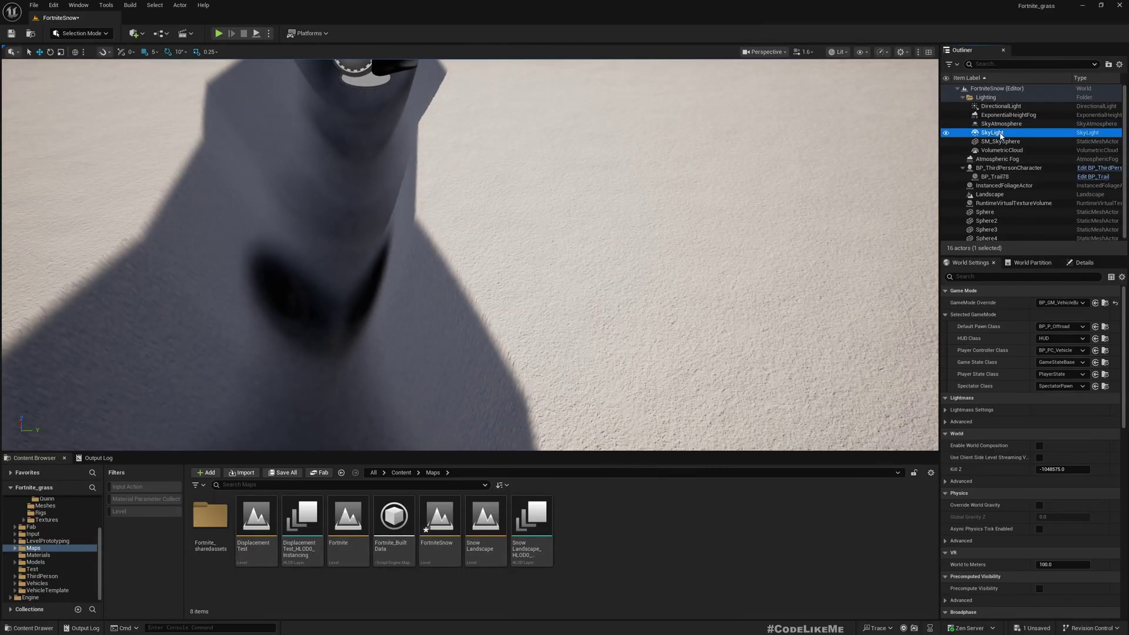
left_click(1085, 264)
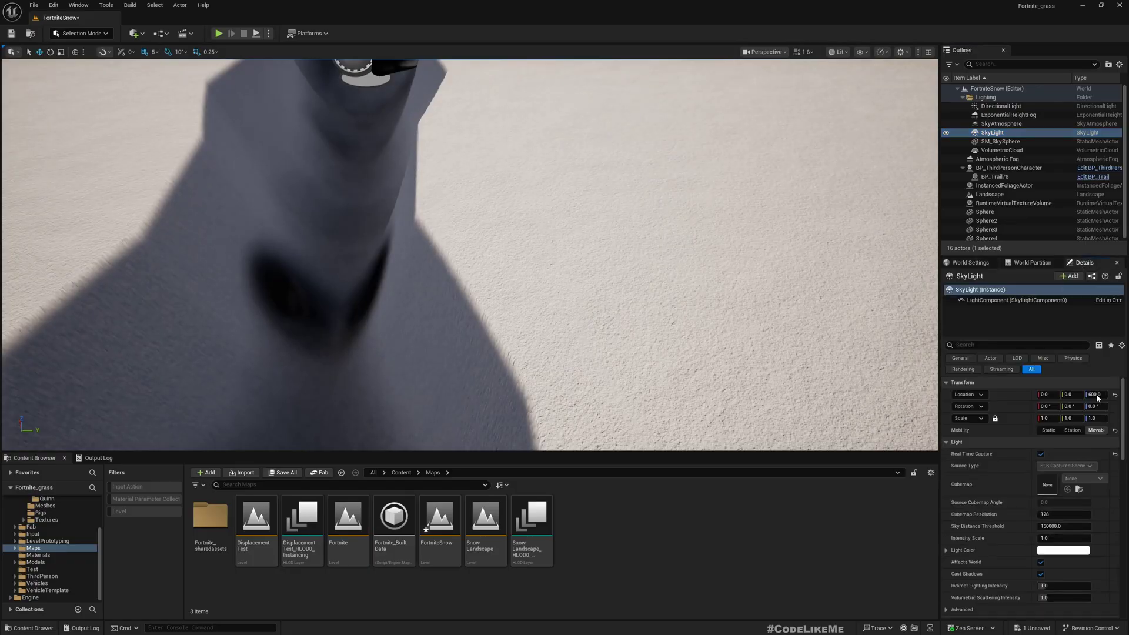
scroll(1025, 478, "down", 10)
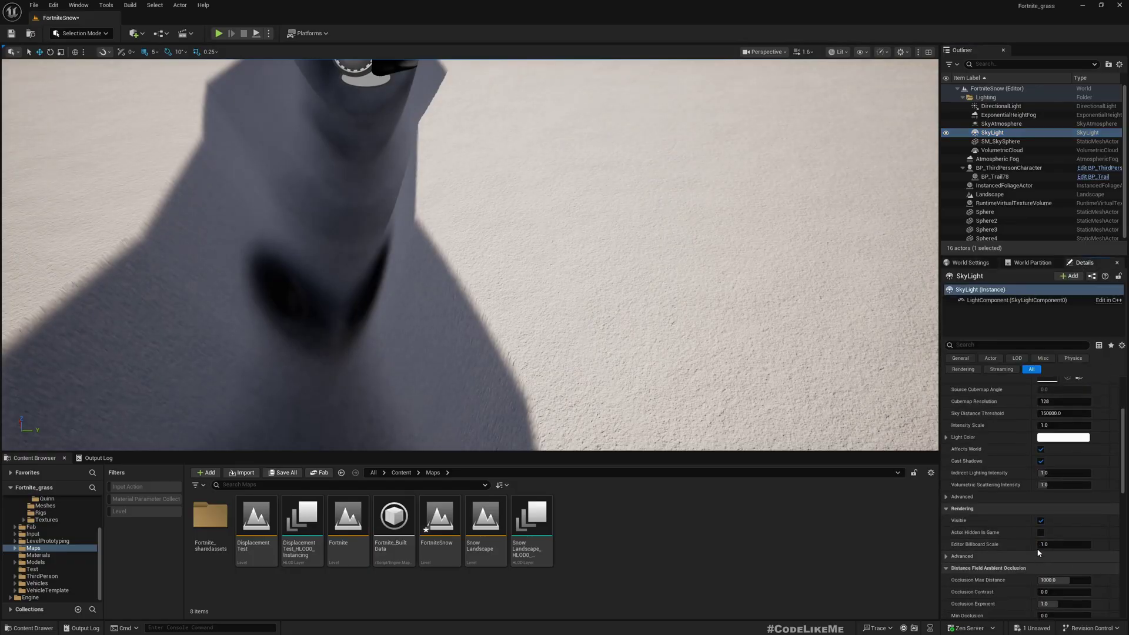
scroll(1050, 543, "up", 6)
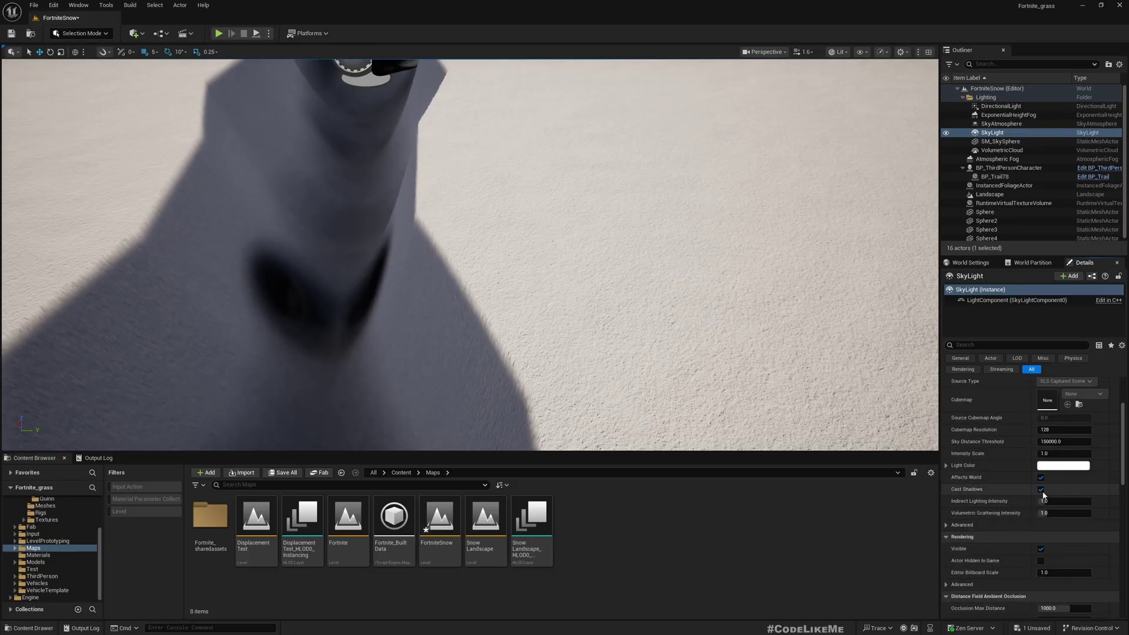
left_click(1041, 490)
- Play the level in full screen from a new viewpoint near the spheres and drive the car to examine the trail shadows
key("s")
right_click_drag(906, 403, 496, 186)
key("d")
key("a")
key("w")
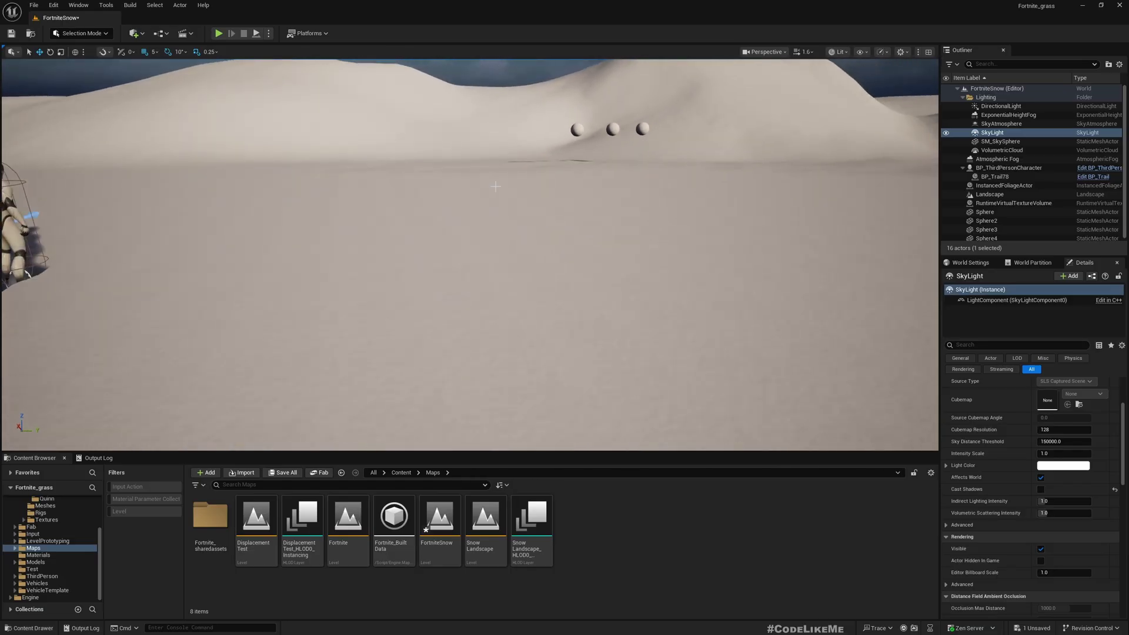
key("F11")
key("alt+p")
key("w")
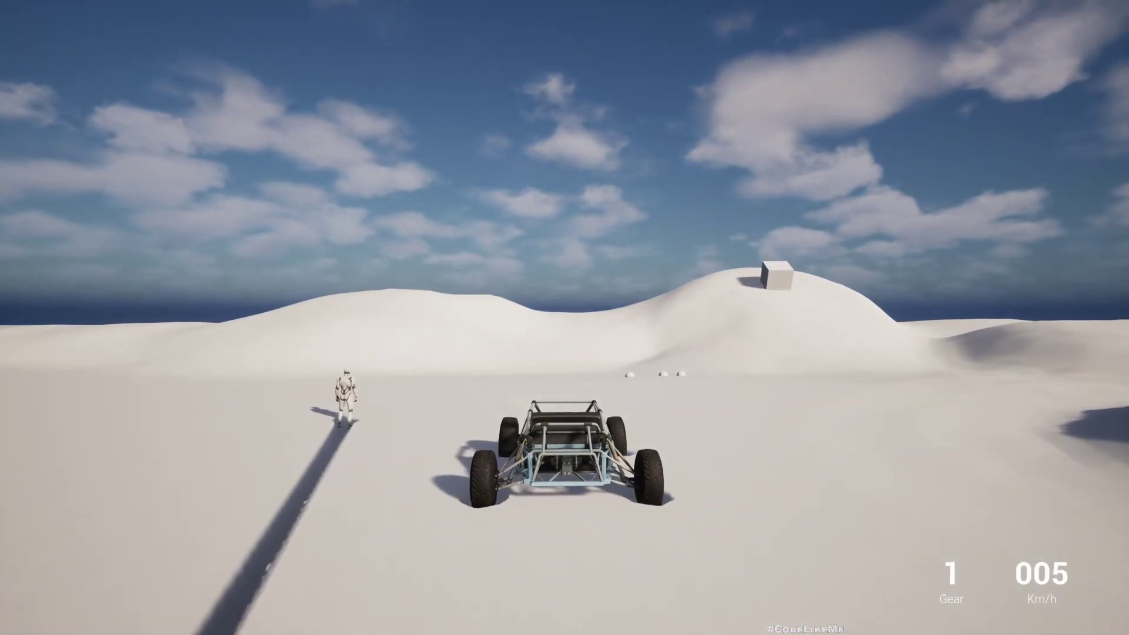
key("w")
key("a")
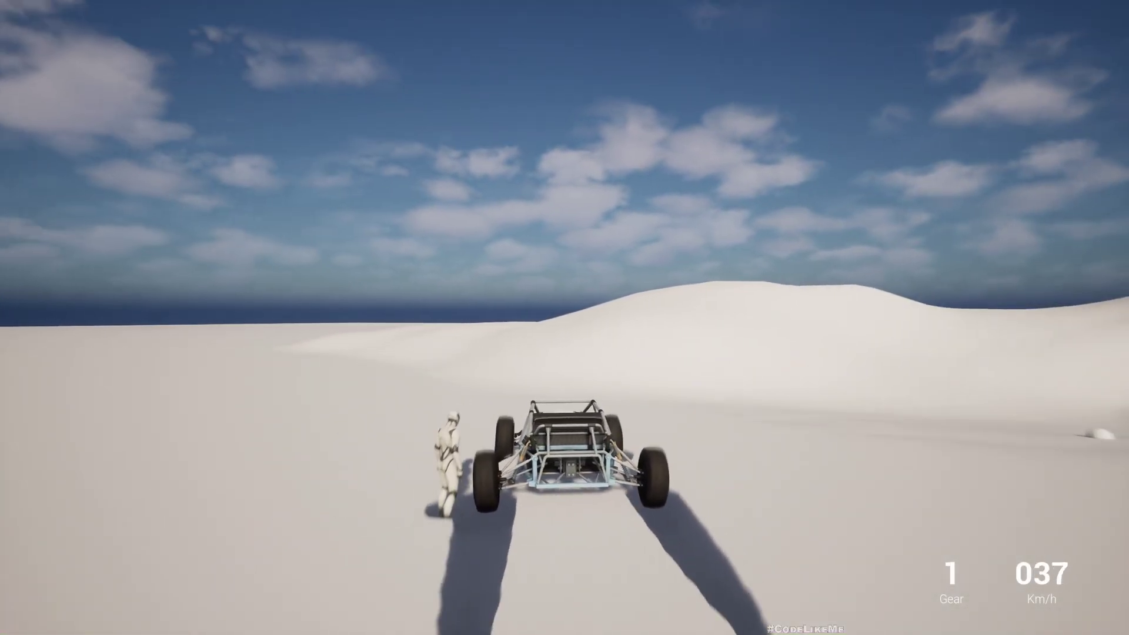
key("a")
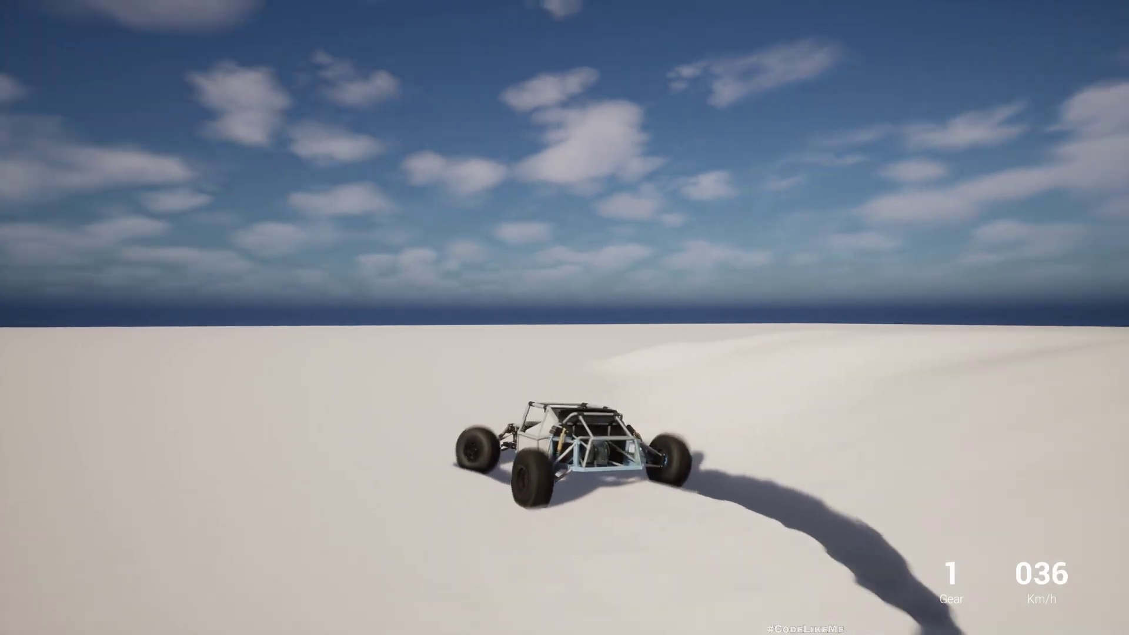
key("a")
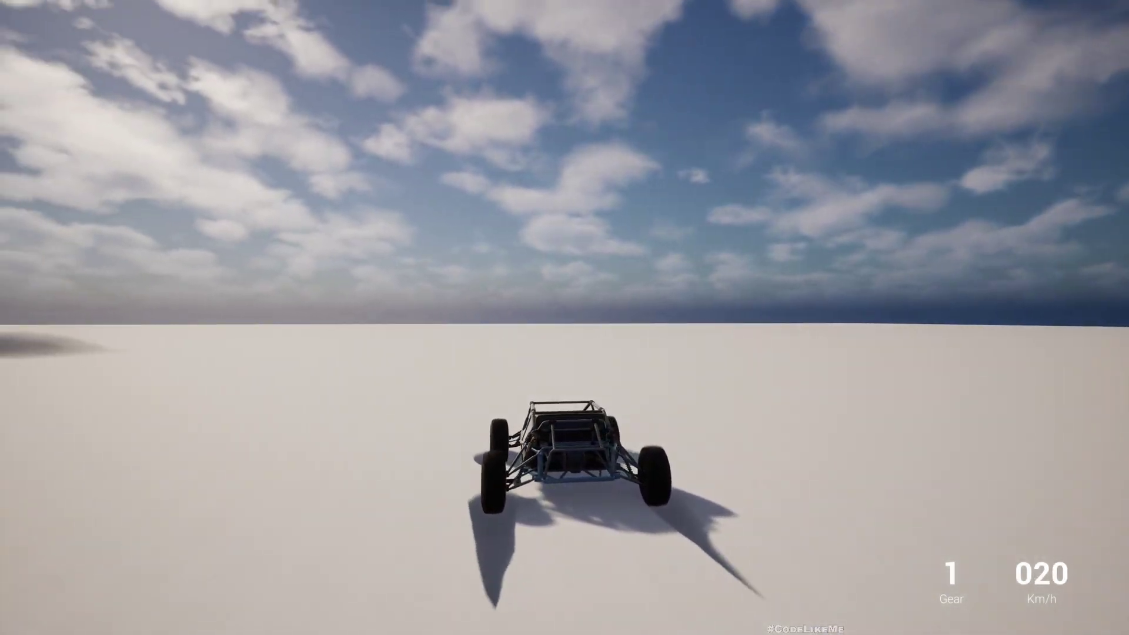
key("Escape")
key("F11")
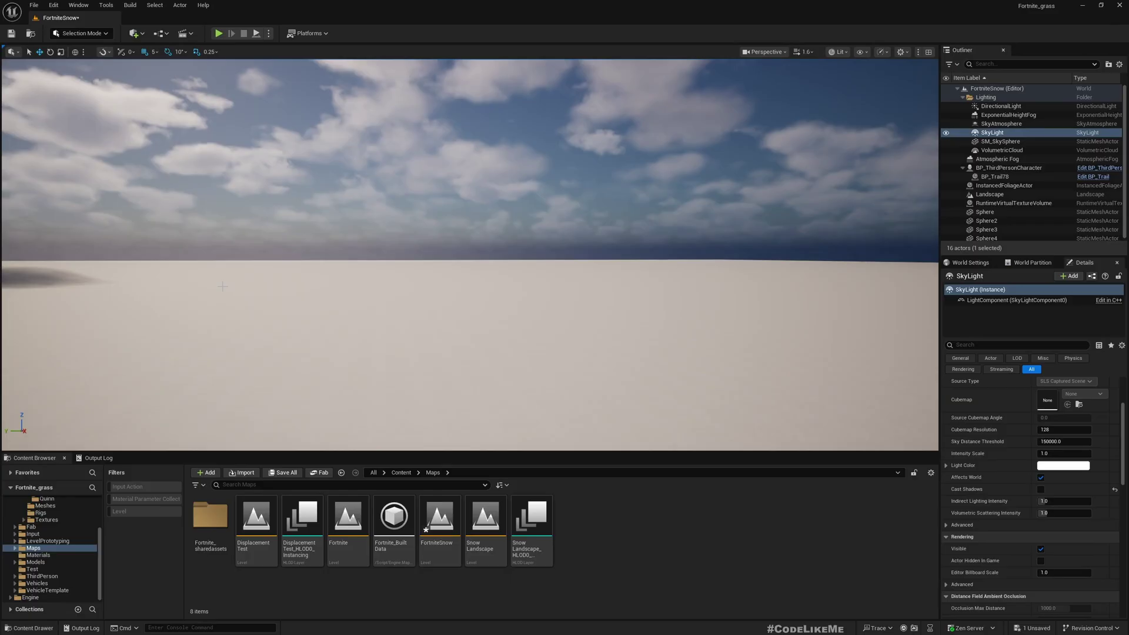
- Locate the level's default pawn class in the project content and open the BP_P_Offroad blueprint
left_click(970, 263)
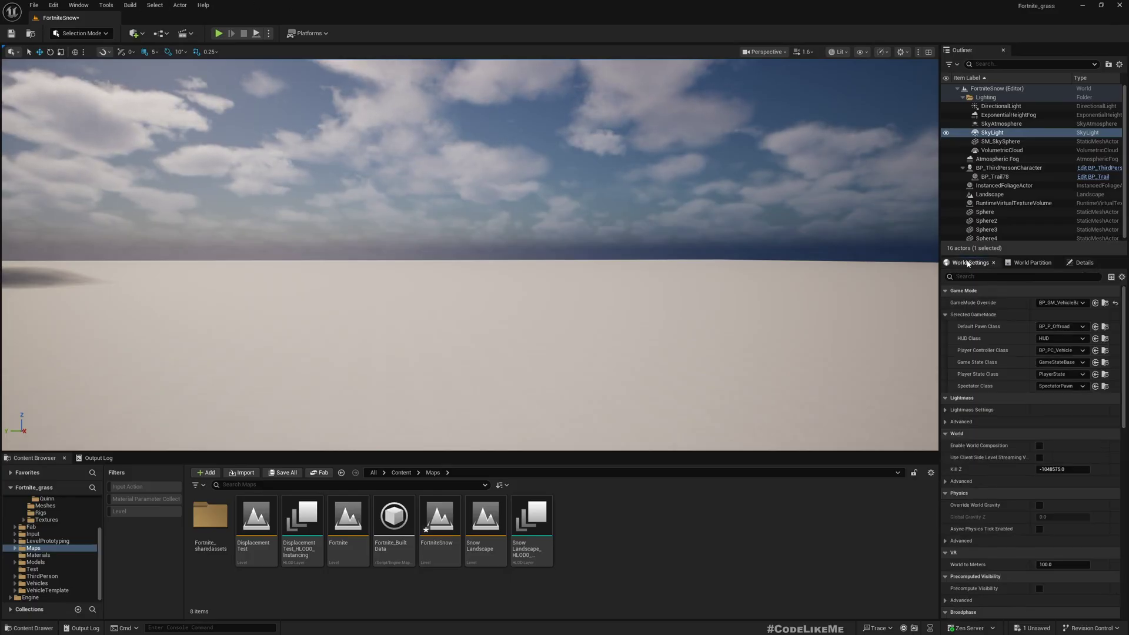
left_click(1106, 328)
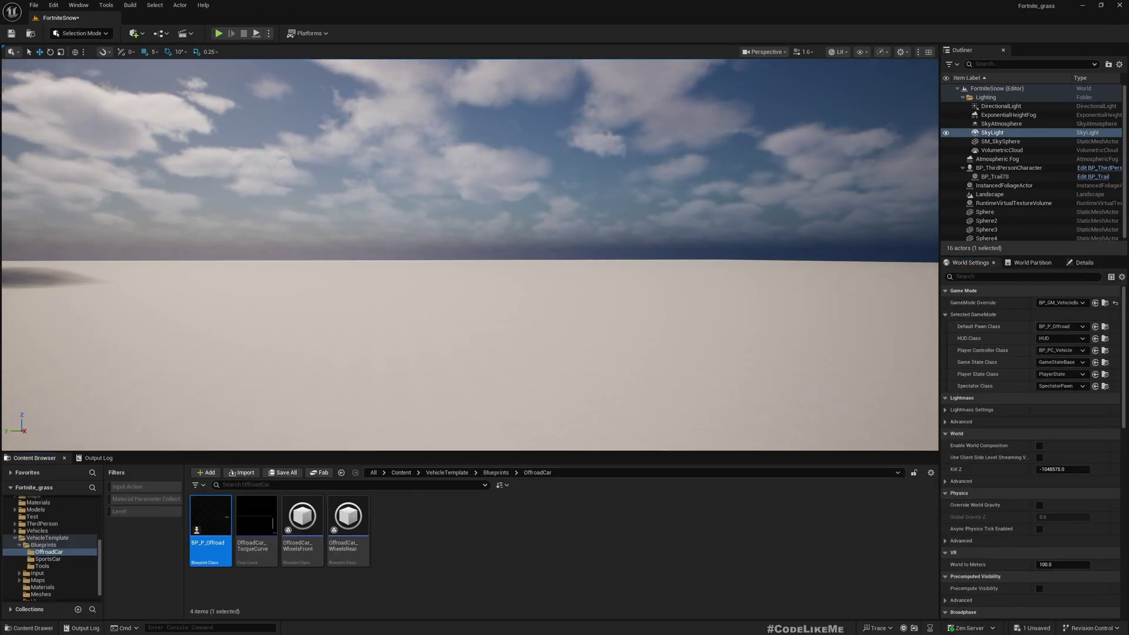
double_click(207, 520)
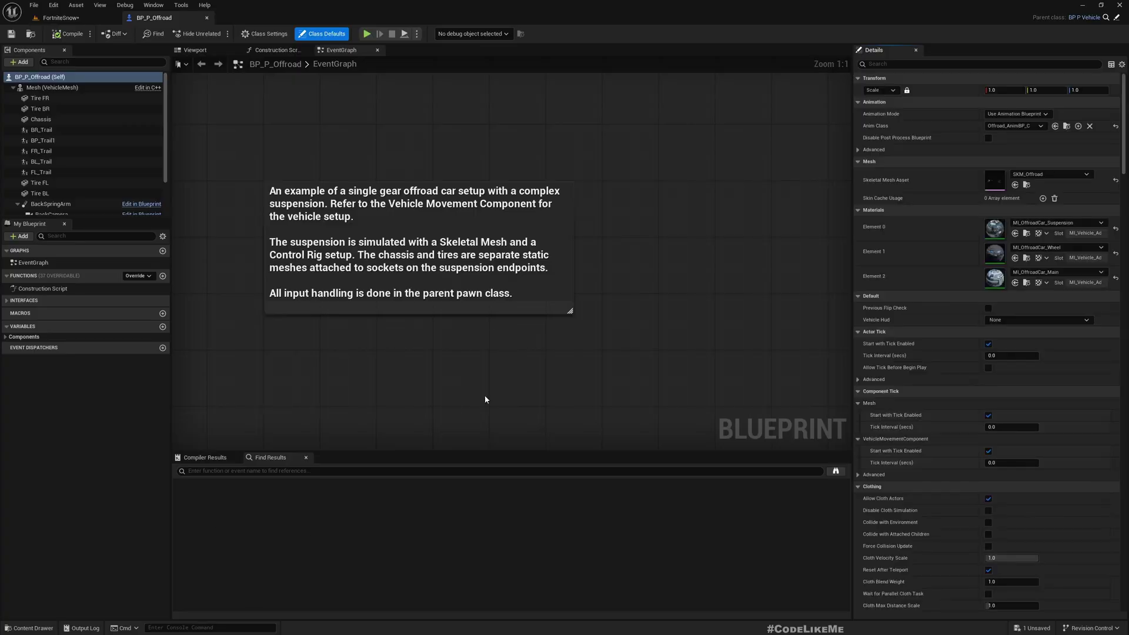
- Inspect the settings of the BR_Trail and BL_Trail child actor components
left_click(47, 131)
scroll(69, 176, "down", 1)
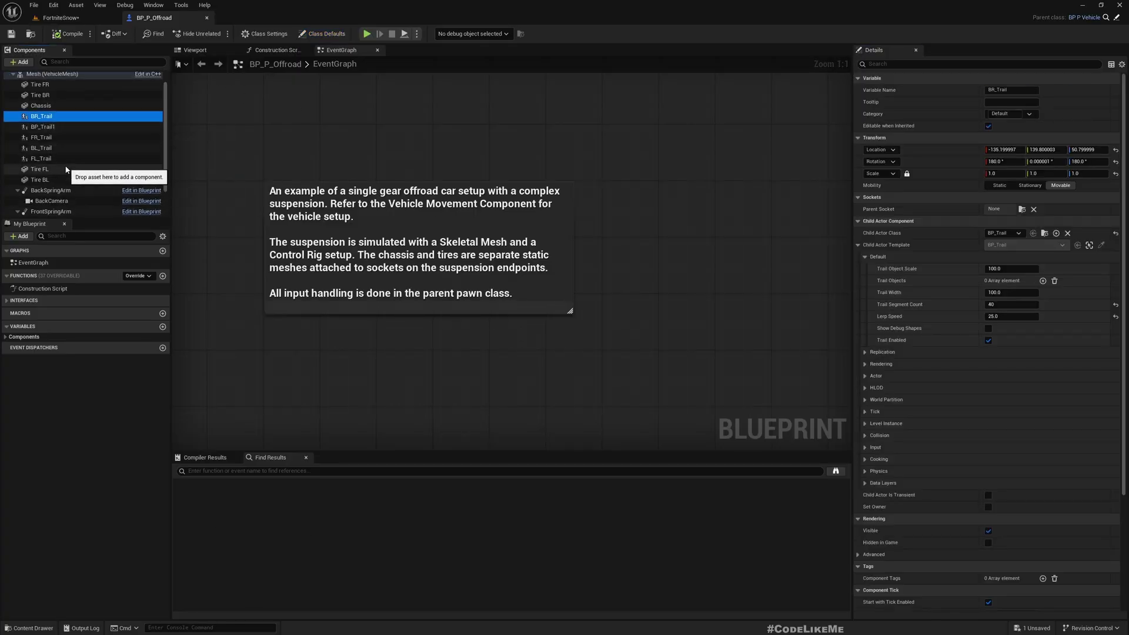
left_click(43, 147)
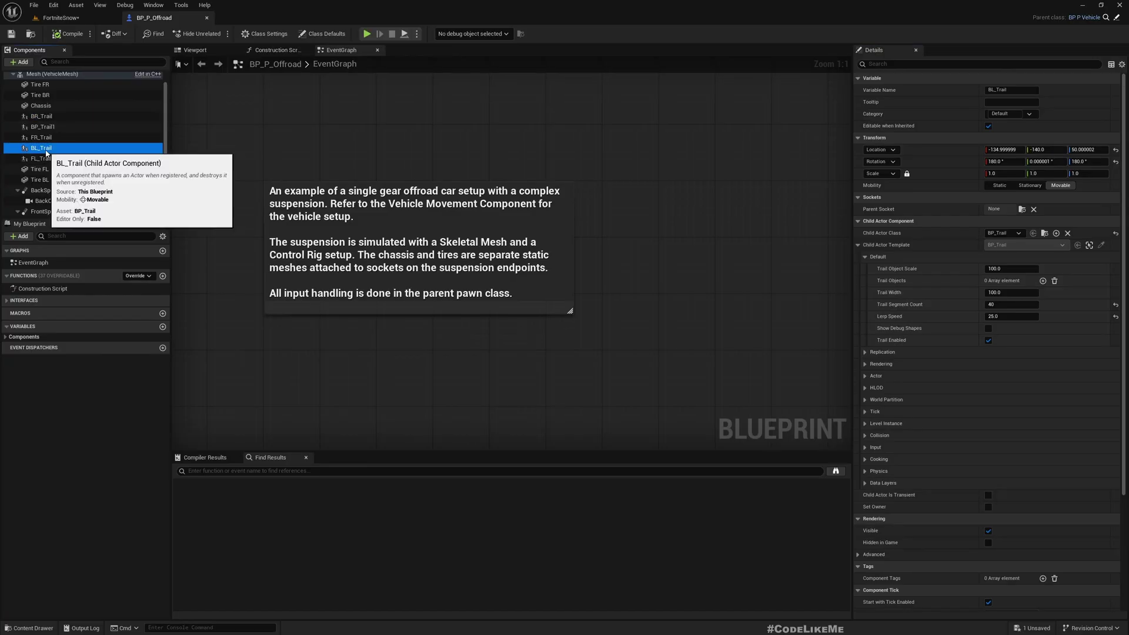
left_click(42, 116)
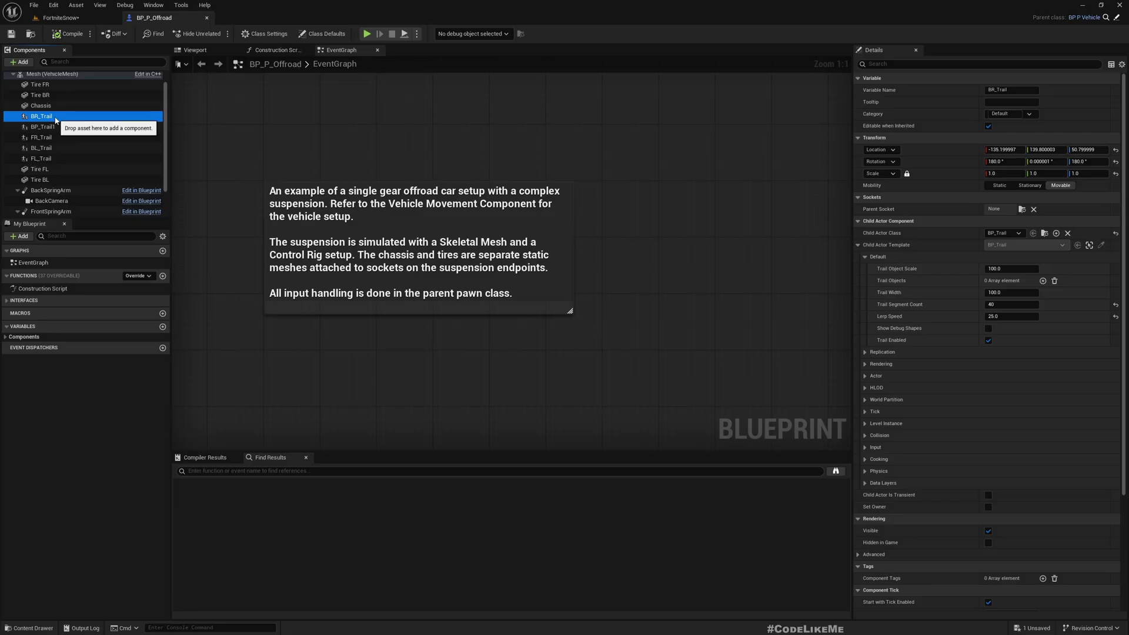
- Compare the vehicle's trail child actor components and delete the redundant BP_Trail1 component
left_click(43, 126)
left_click(38, 137)
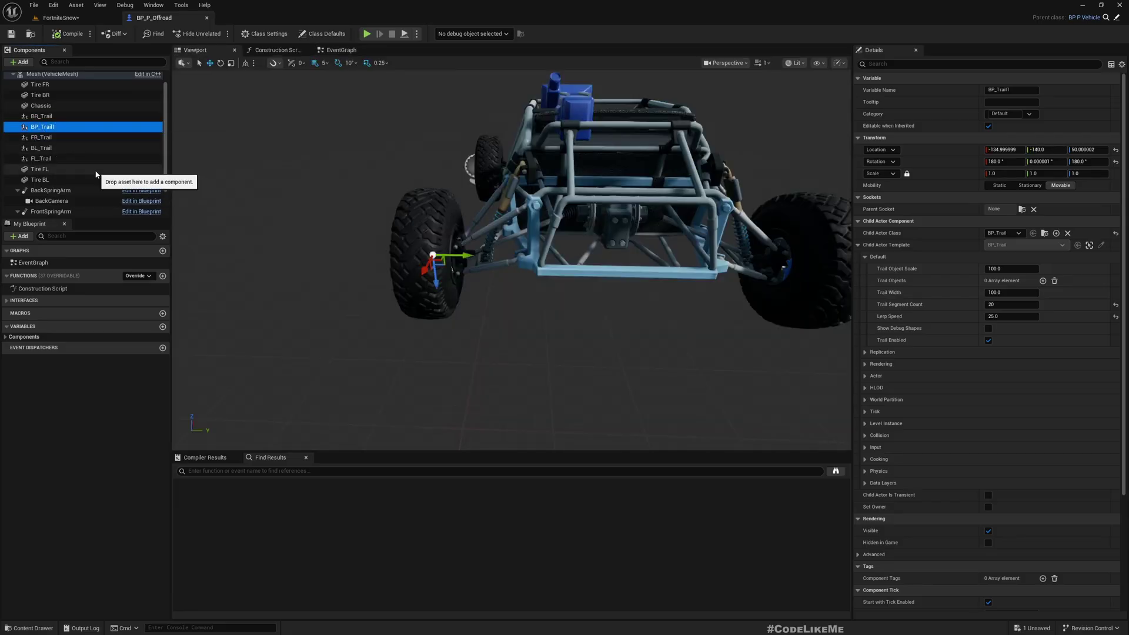
left_click(41, 117)
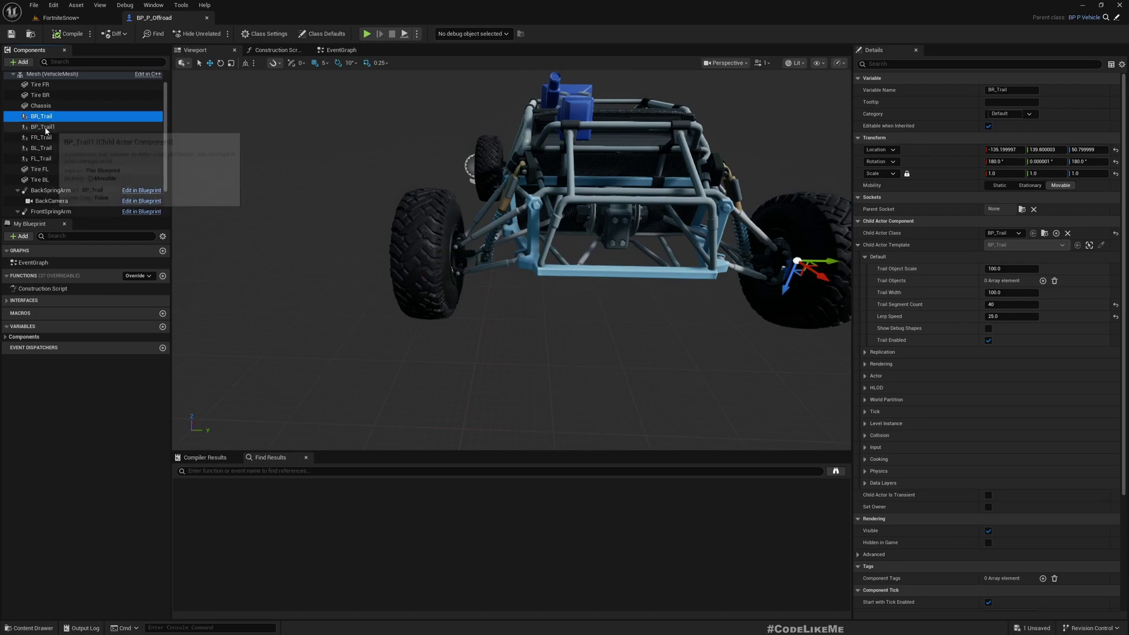
left_click(46, 128)
left_click(43, 148)
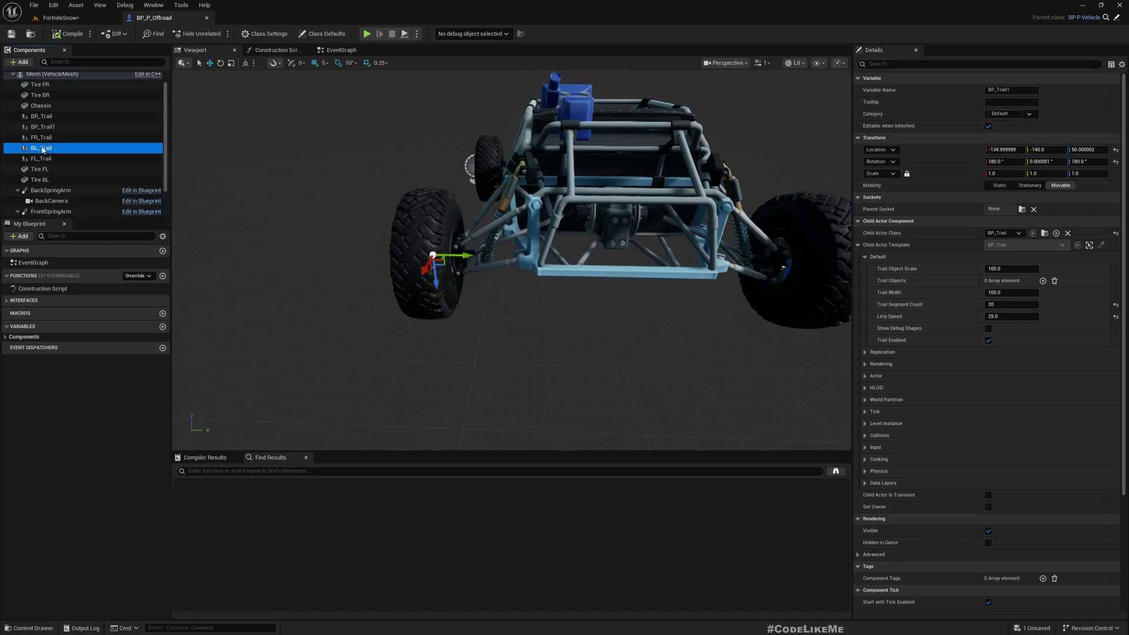
left_click(42, 128)
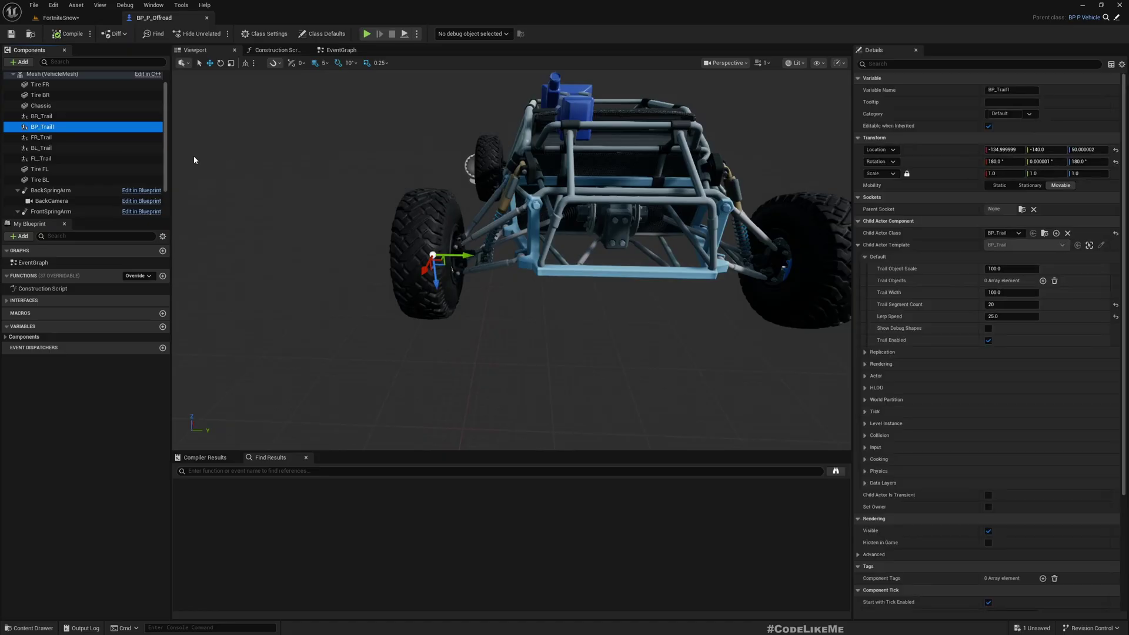
key("Delete")
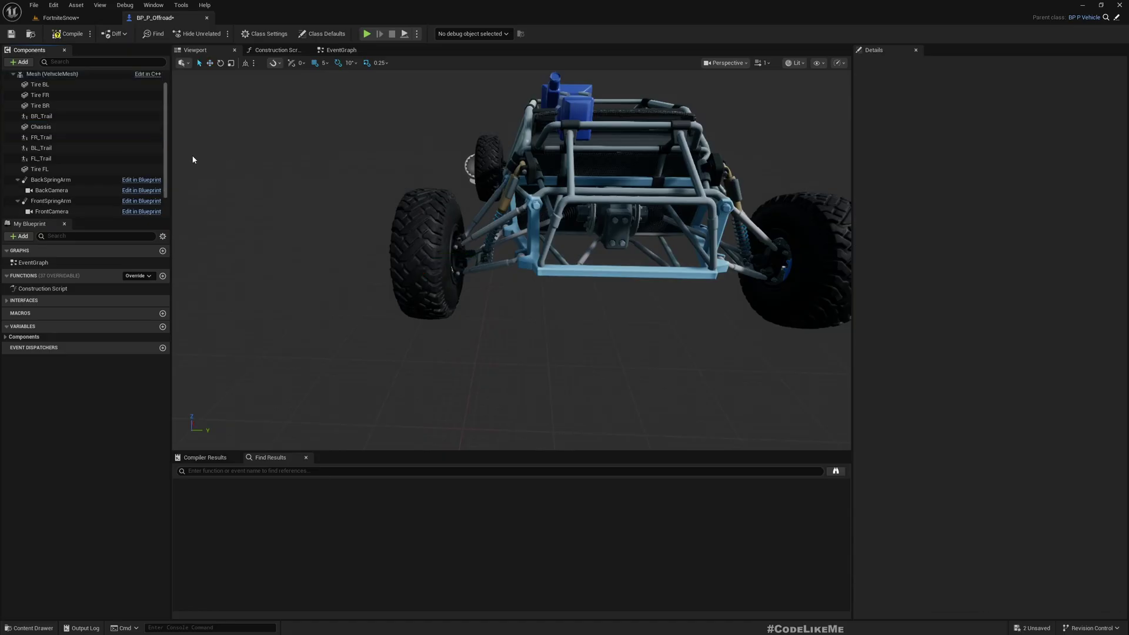
- Enable Show Debug Shapes for both BR_Trail and BL_Trail and view the trail spheres behind the rear wheels
left_click(47, 115)
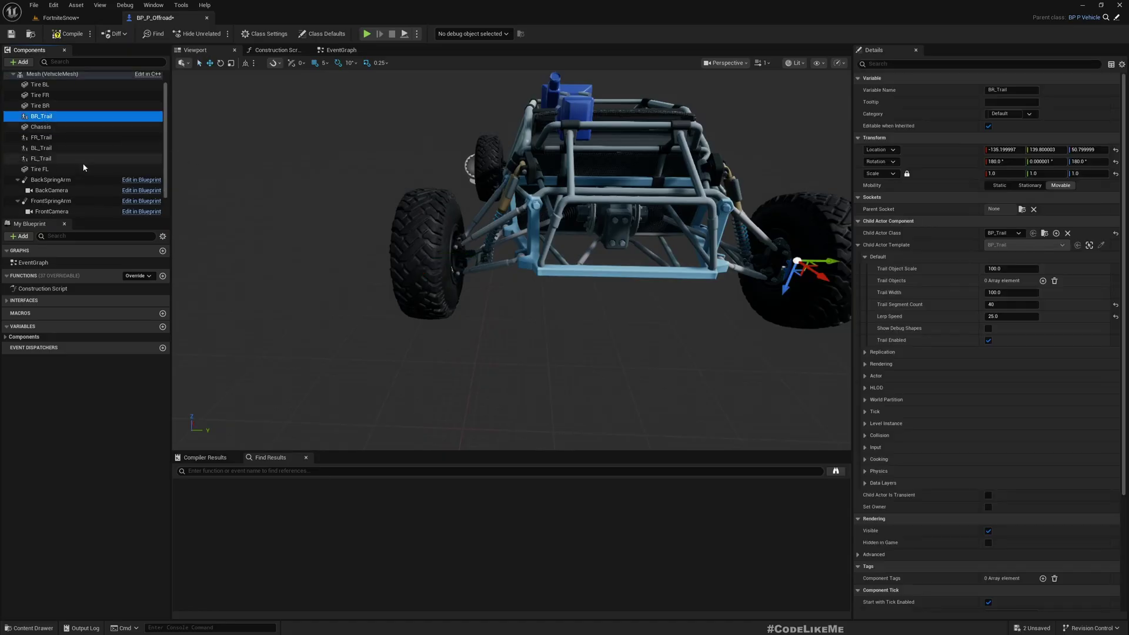
left_click(49, 147, "ctrl")
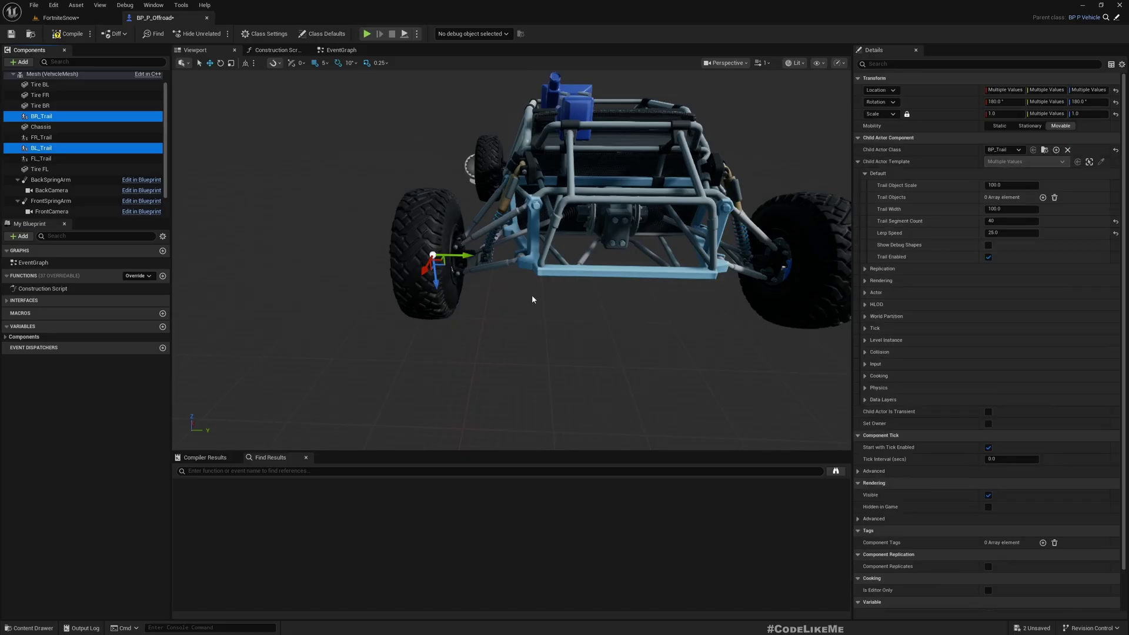
left_click(988, 245)
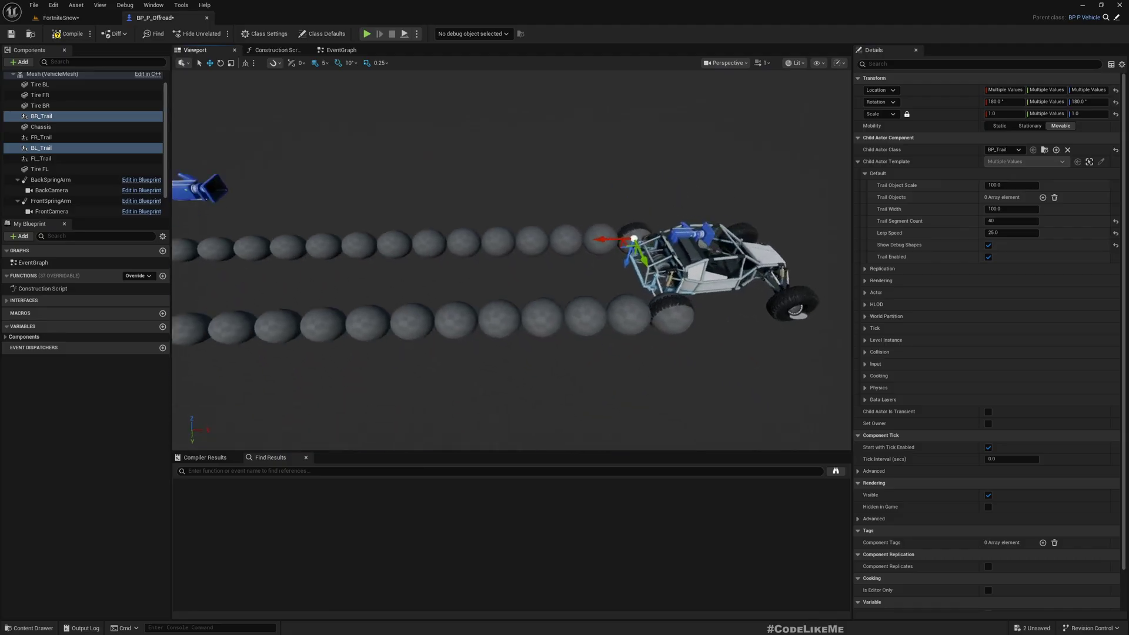
right_click_drag(512, 260, 624, 259)
left_click_drag(470, 254, 471, 246, "alt")
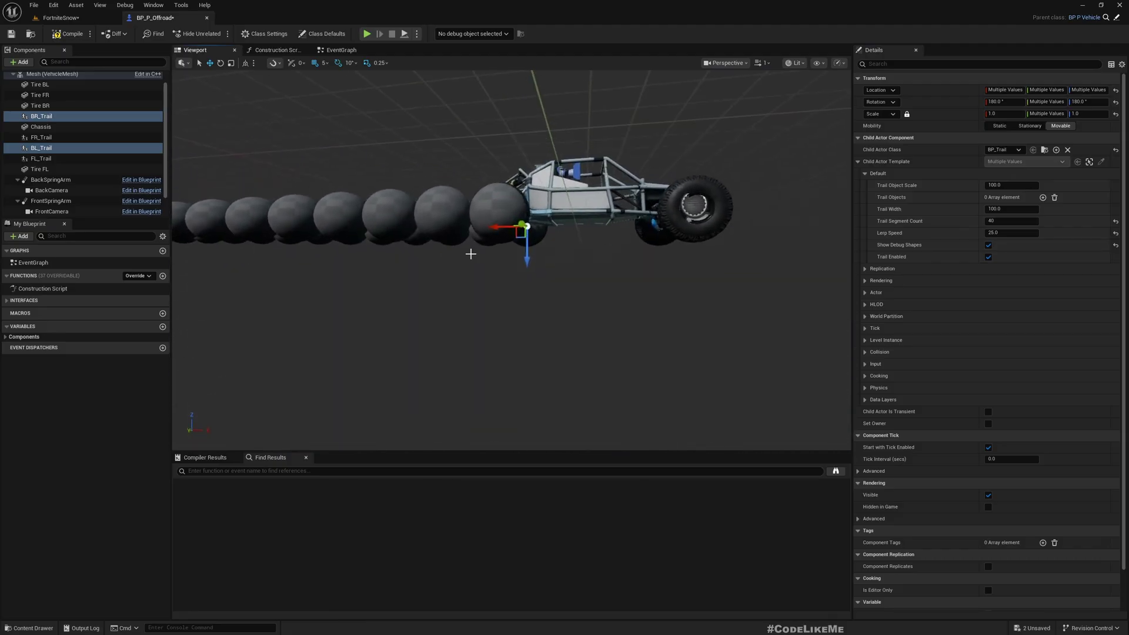
- Play the FortniteSnow level in full screen and drive the car through turns to examine how the debug trail spheres follow it
left_click(58, 19)
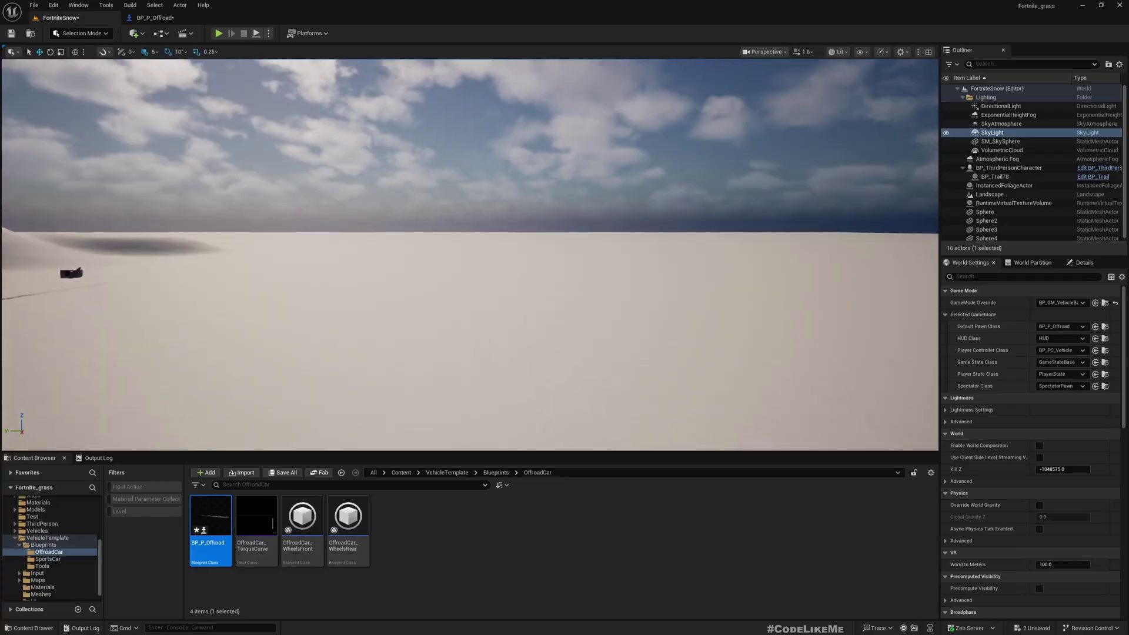
right_click_drag(364, 198, 346, 199)
key("F11")
key("alt+p")
left_click(363, 198)
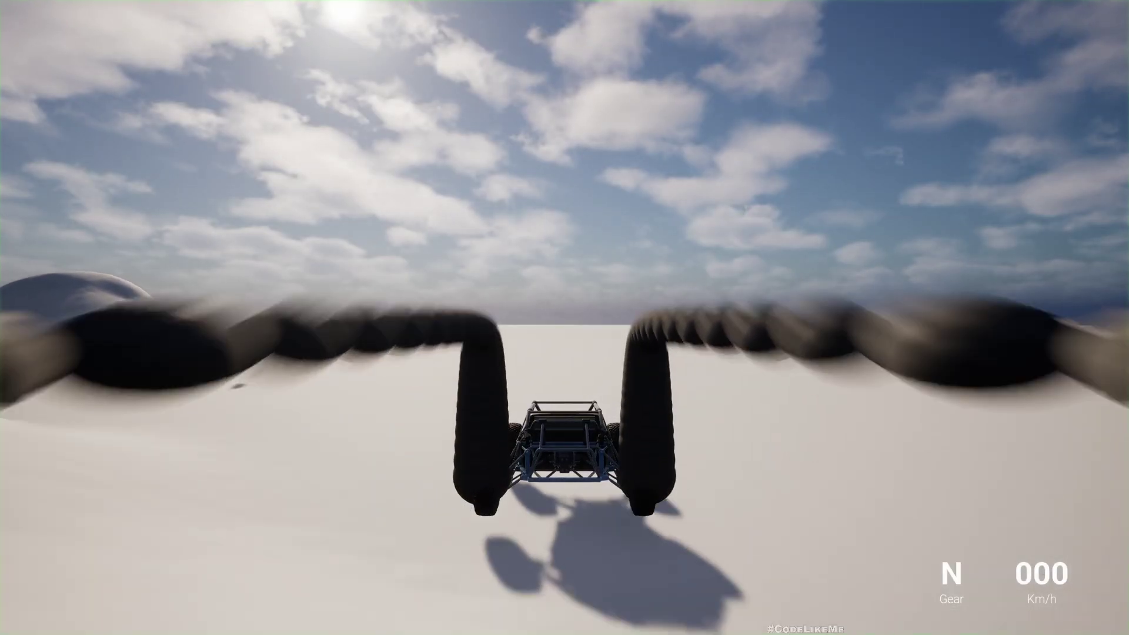
key("w")
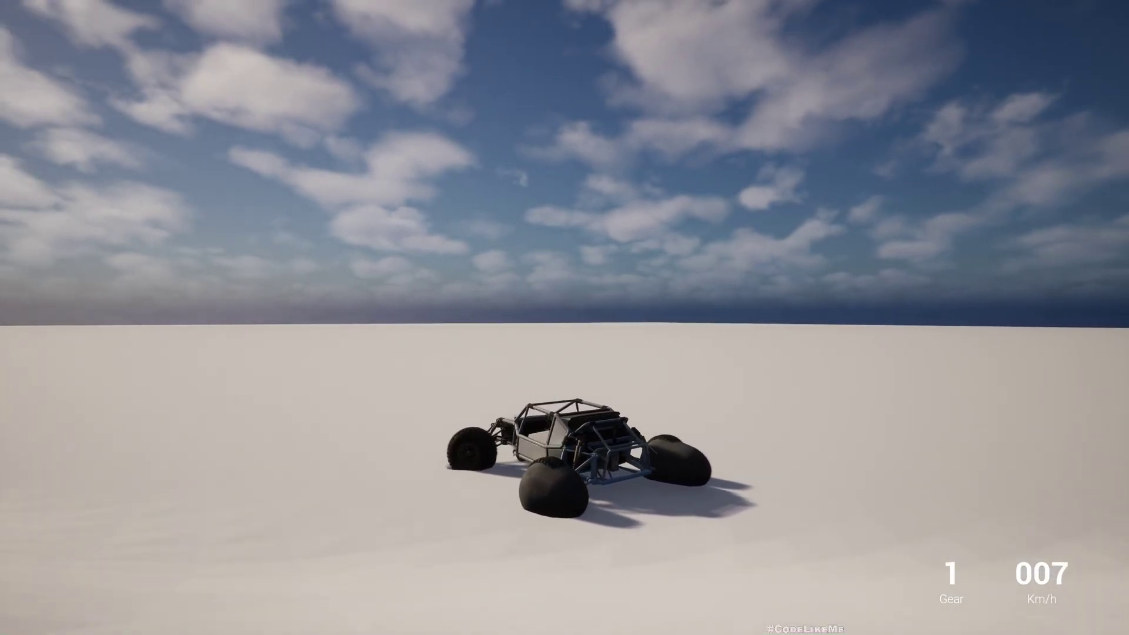
key("d")
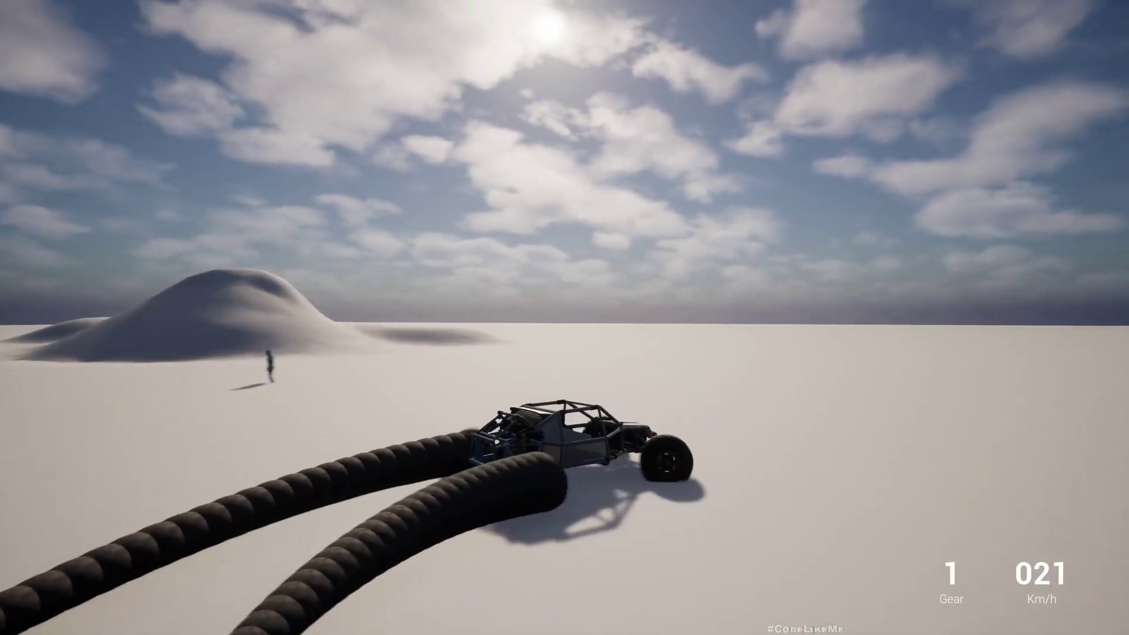
key("s")
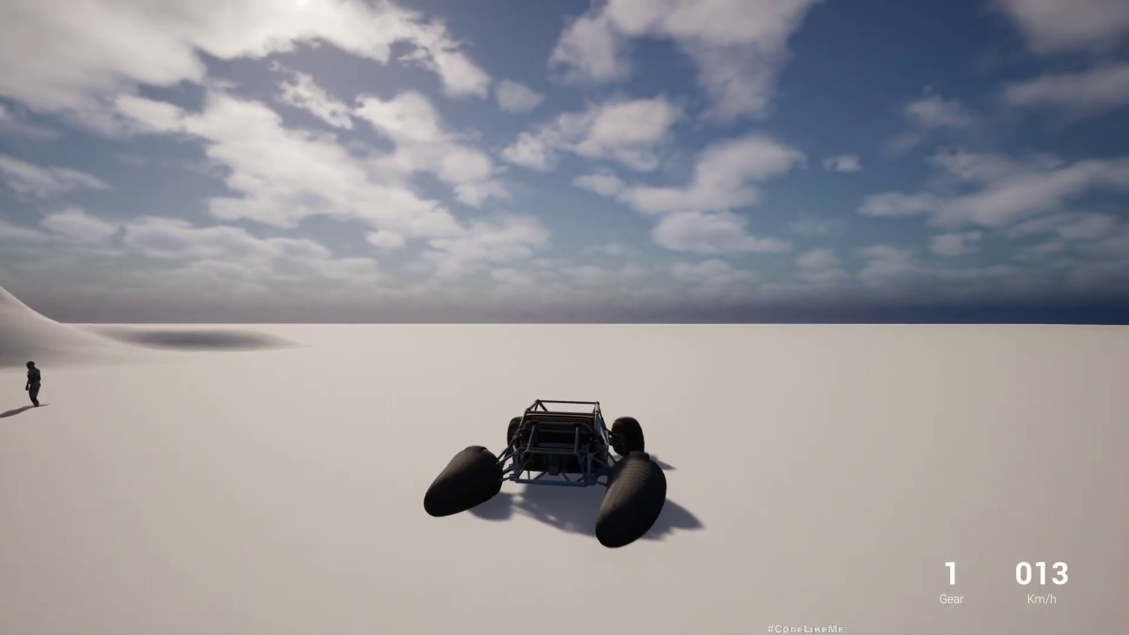
key("w")
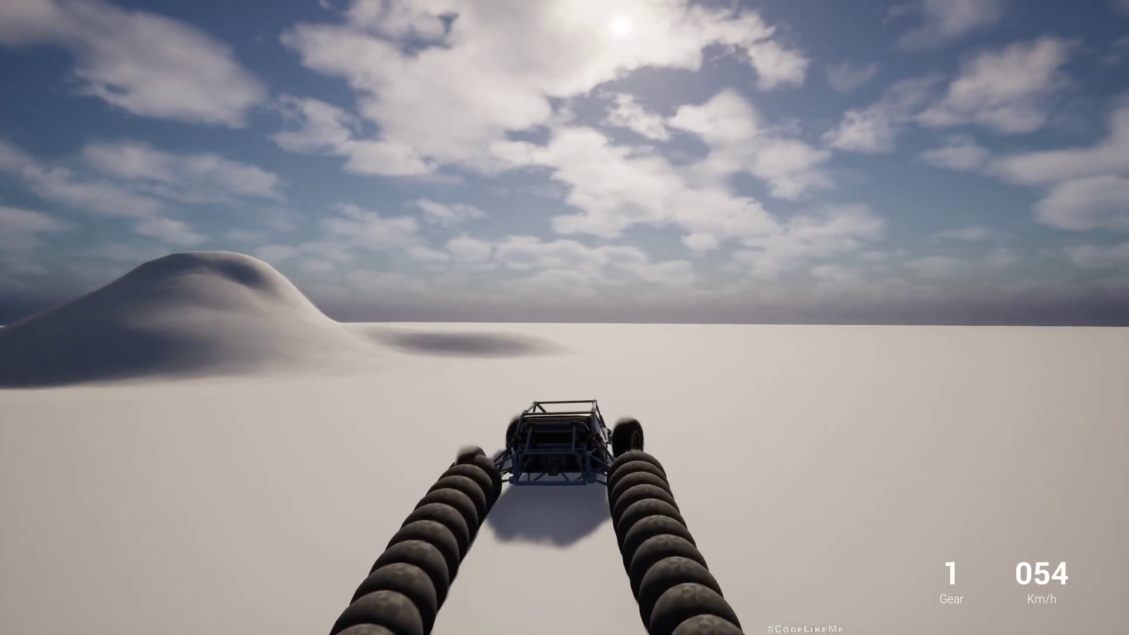
key("a")
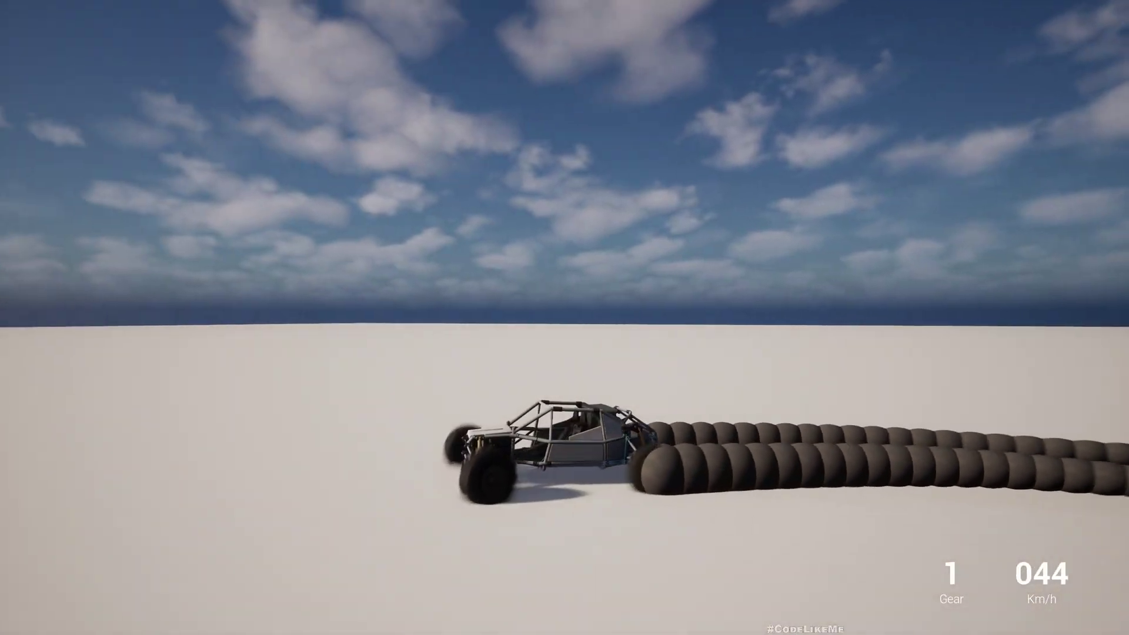
key("d")
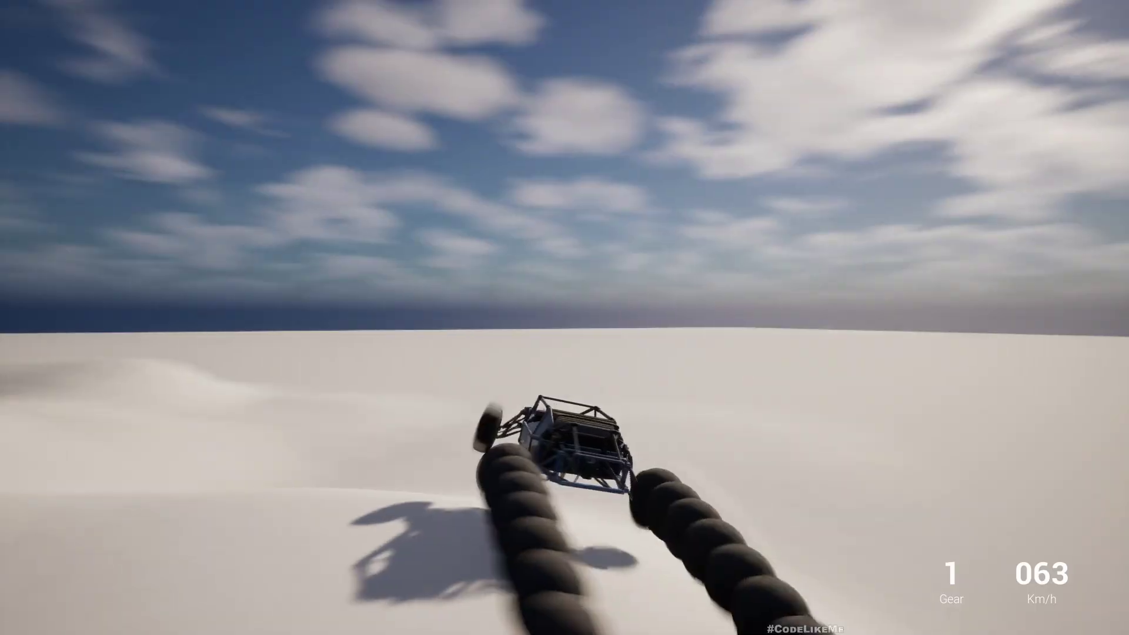
key("d")
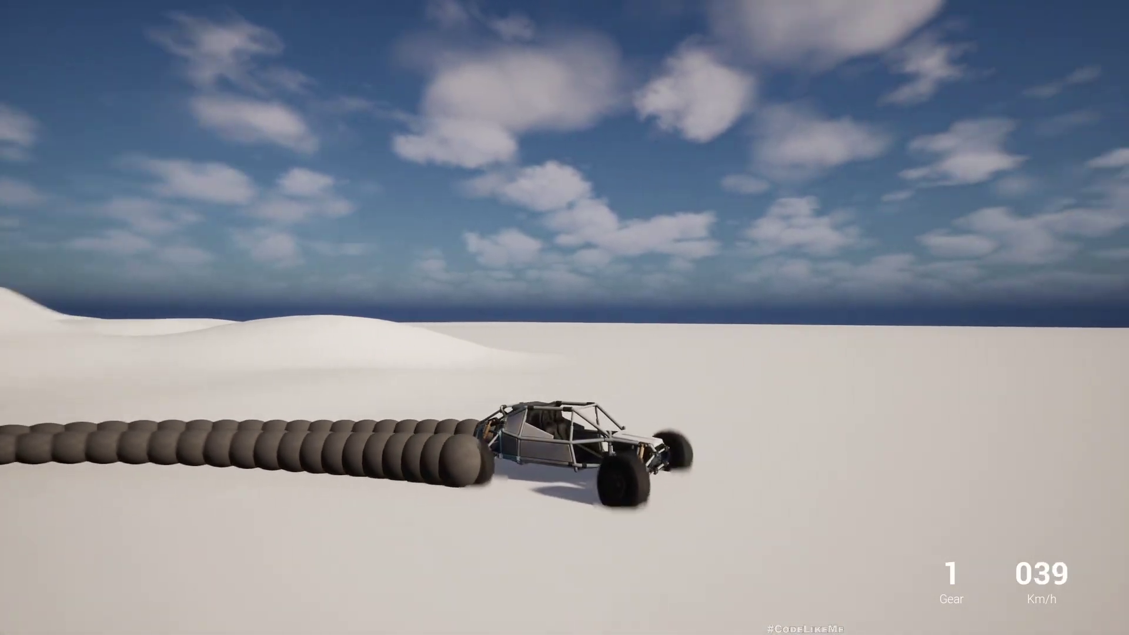
key("a")
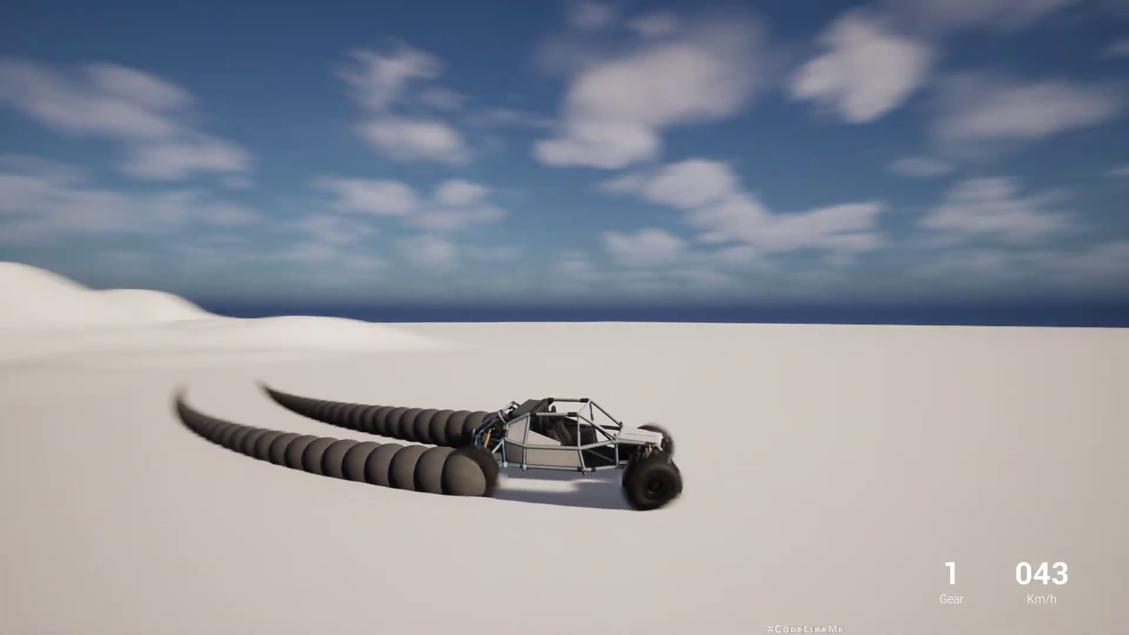
key("a")
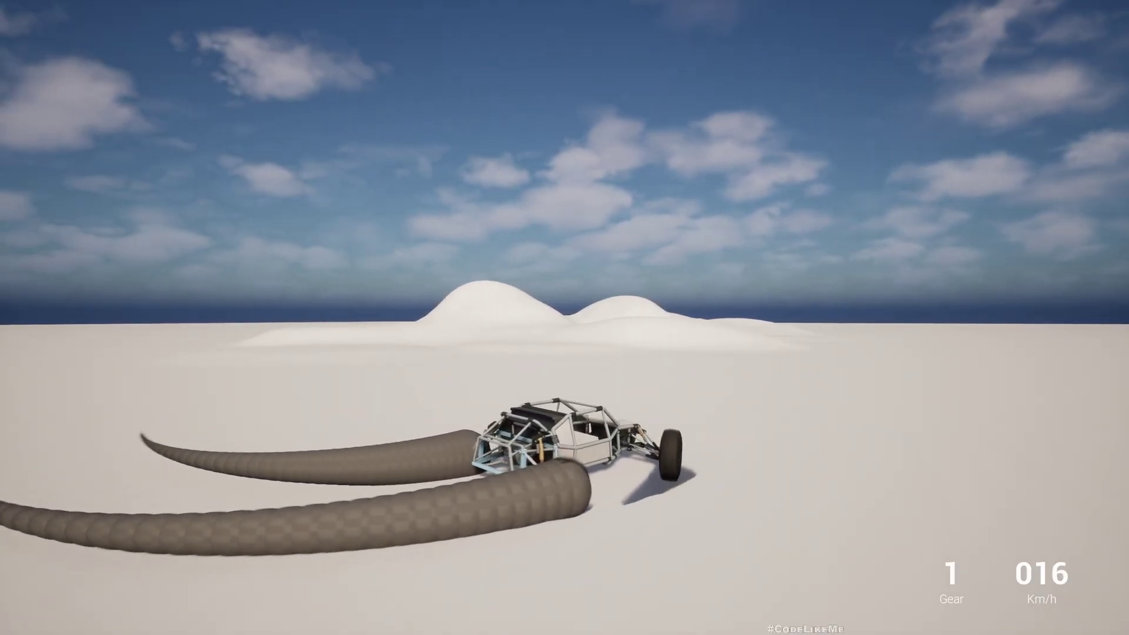
key("a")
key("w")
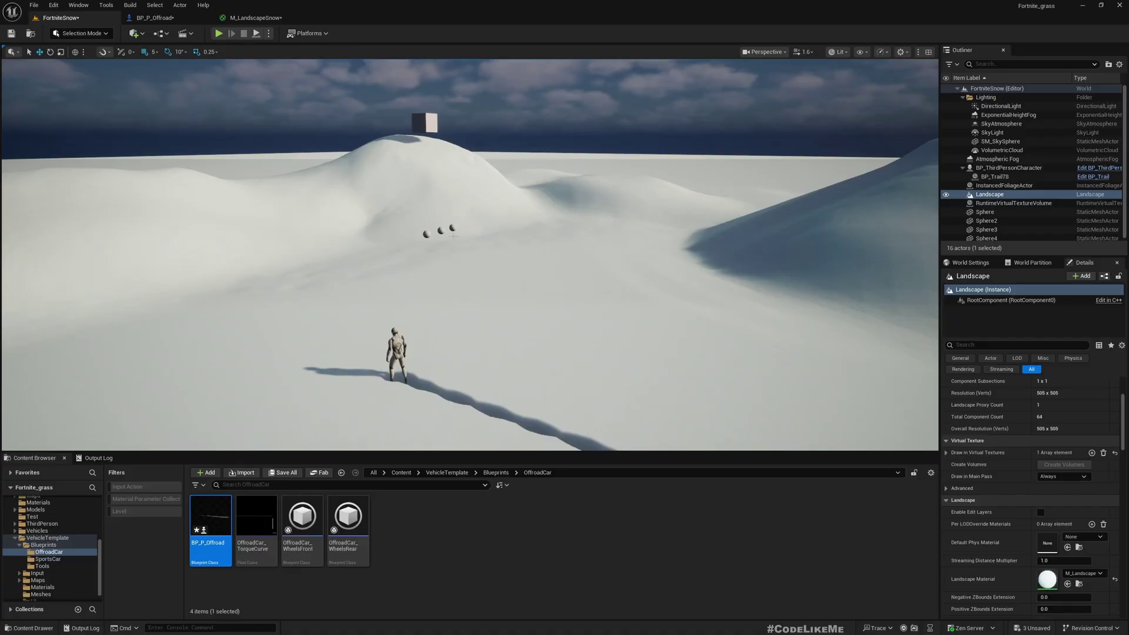
- Review the Subsurface Color connection in the M_LandscapeSnow material graph and examine the character's trail in the level
left_click(256, 19)
right_click_drag(484, 205, 494, 179)
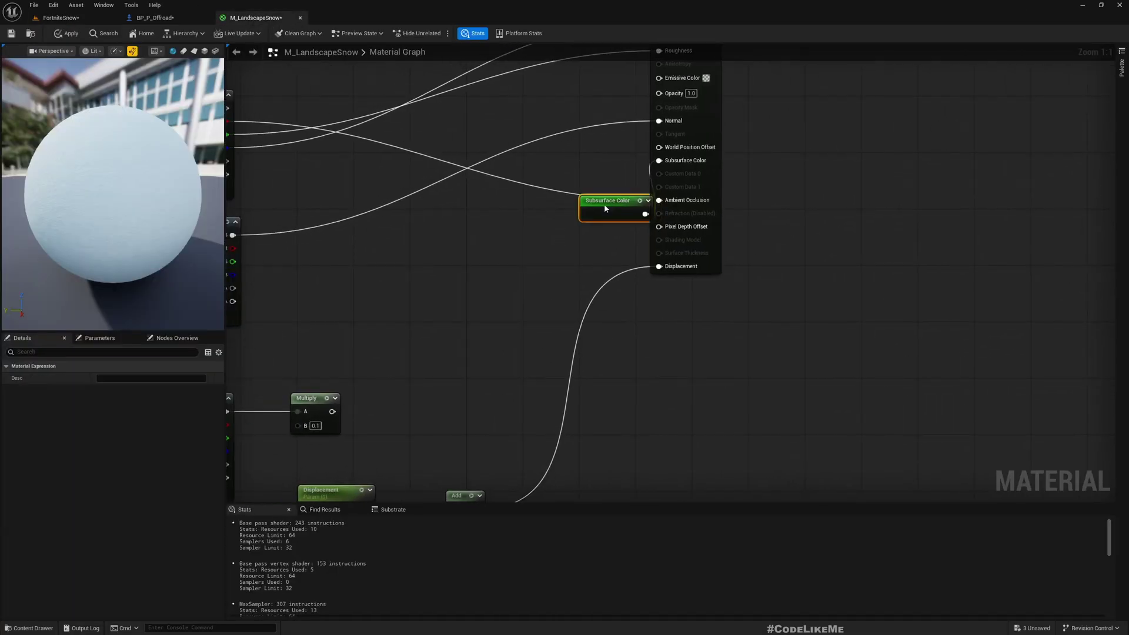
scroll(536, 255, "down", 4)
scroll(368, 380, "up", 4)
right_click_drag(368, 381, 377, 502)
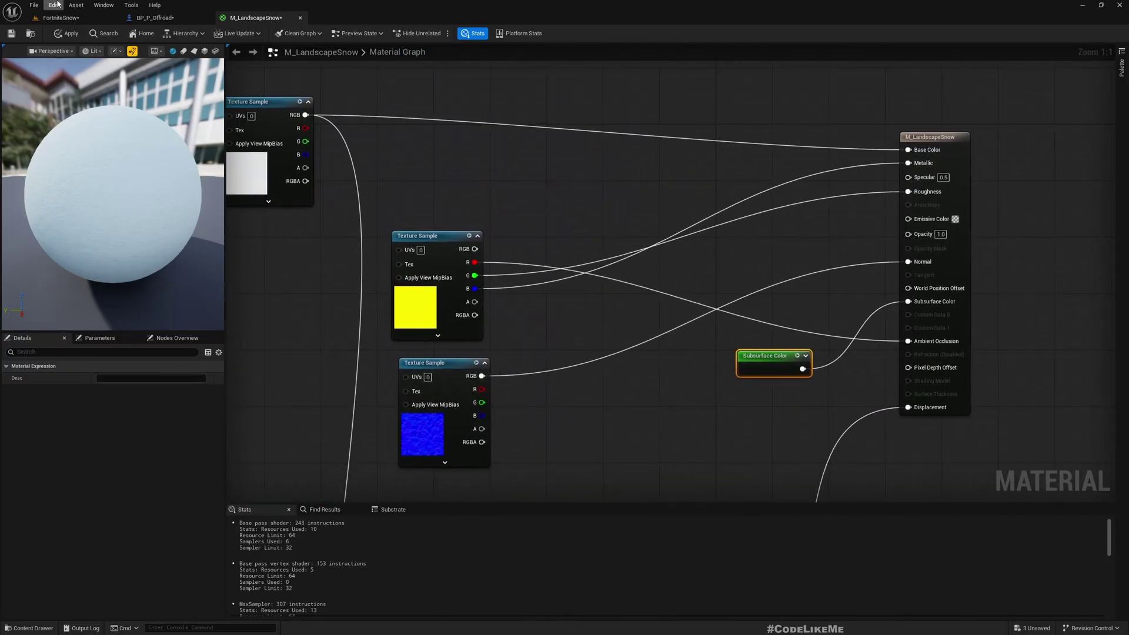
left_click(59, 17)
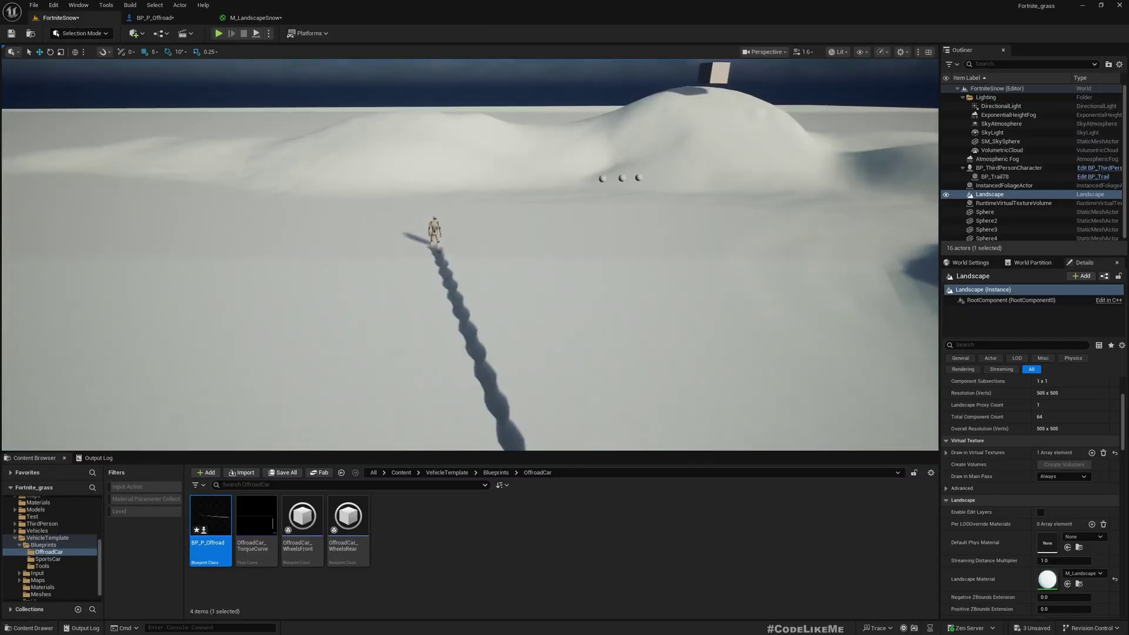
right_click_drag(471, 255, 388, 234)
- Examine the rear wheel trail spheres in BP_P_Offroad, locate their child actor class in the content, and open the BP_Trail blueprint
left_click(174, 19)
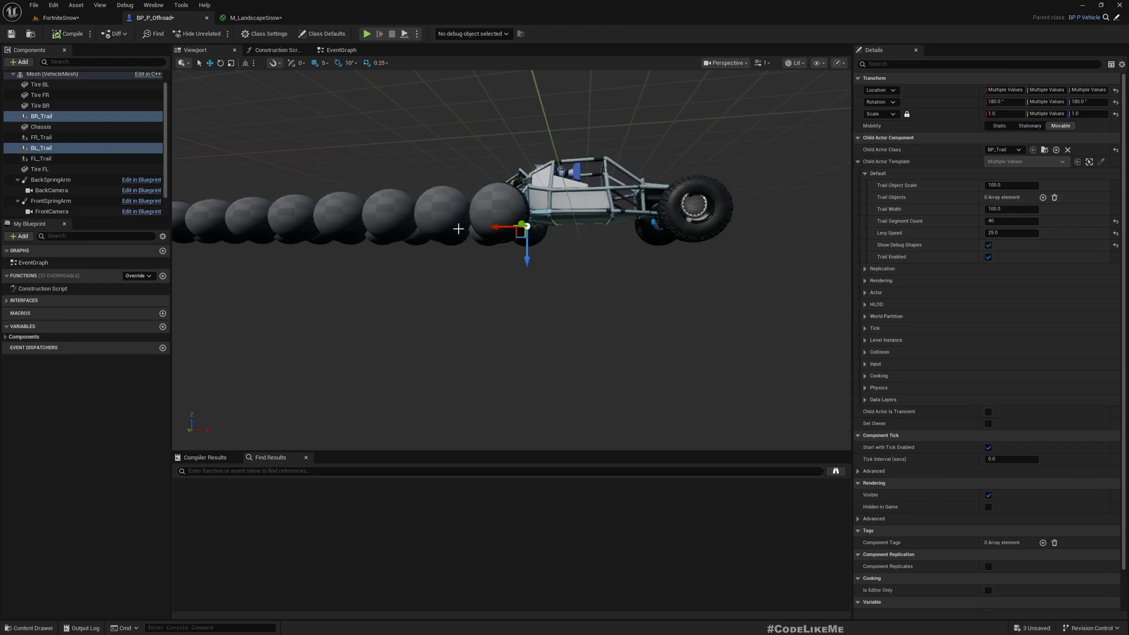
right_click_drag(459, 253, 382, 300)
mouse_move(555, 196)
right_mouse_down()
mouse_move(529, 202)
mouse_move(555, 197)
mouse_move(531, 197)
mouse_move(546, 199)
right_mouse_up()
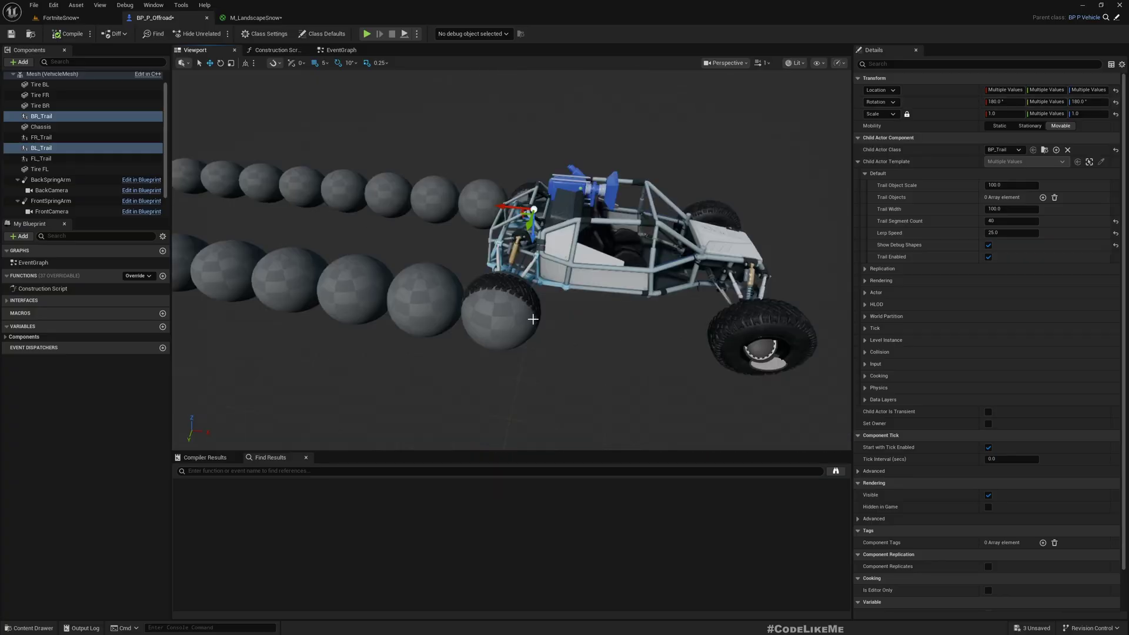
left_click(504, 325)
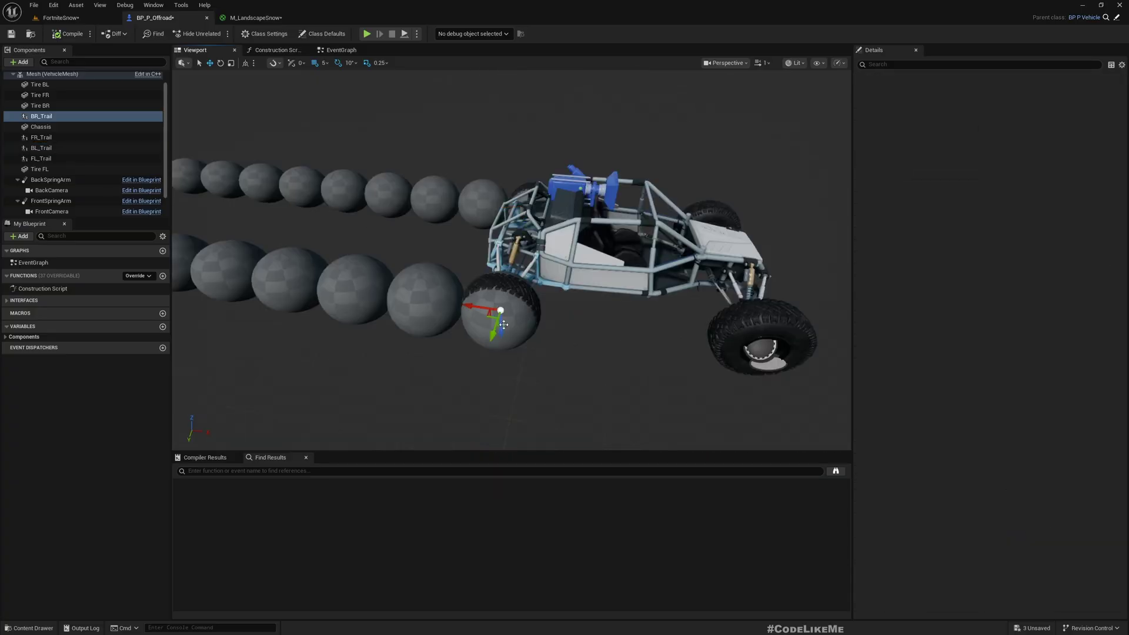
left_click(1047, 234)
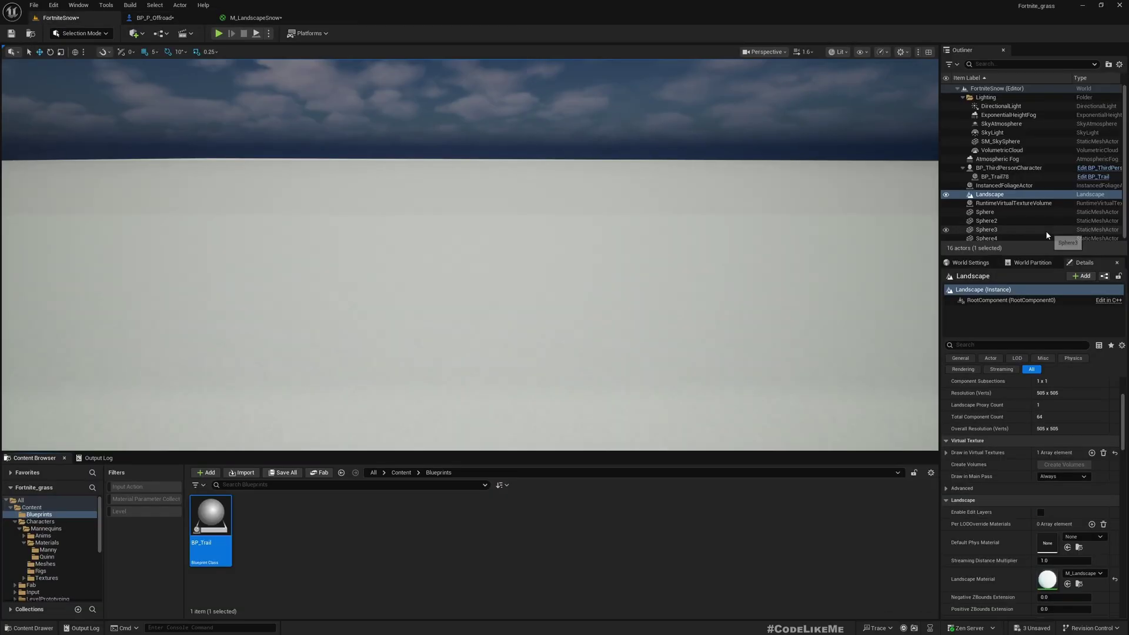
double_click(214, 517)
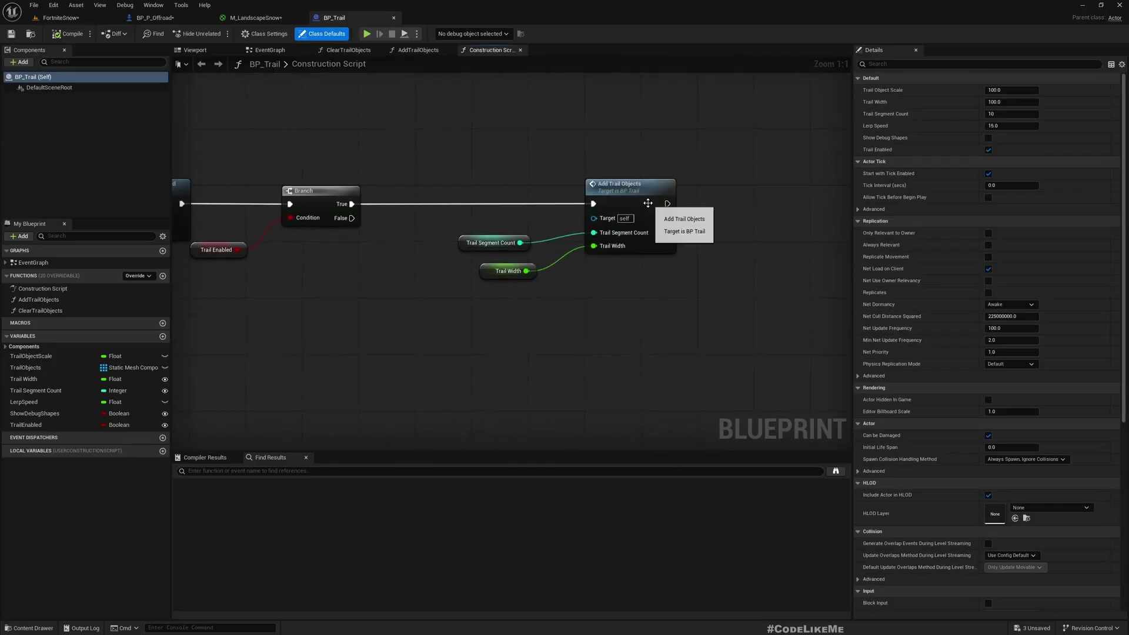
- Open the AddTrailObjects function from the construction script and delete the stray conversion node attached to the scale multiplication output
double_click(632, 199)
right_click_drag(580, 387, 370, 187)
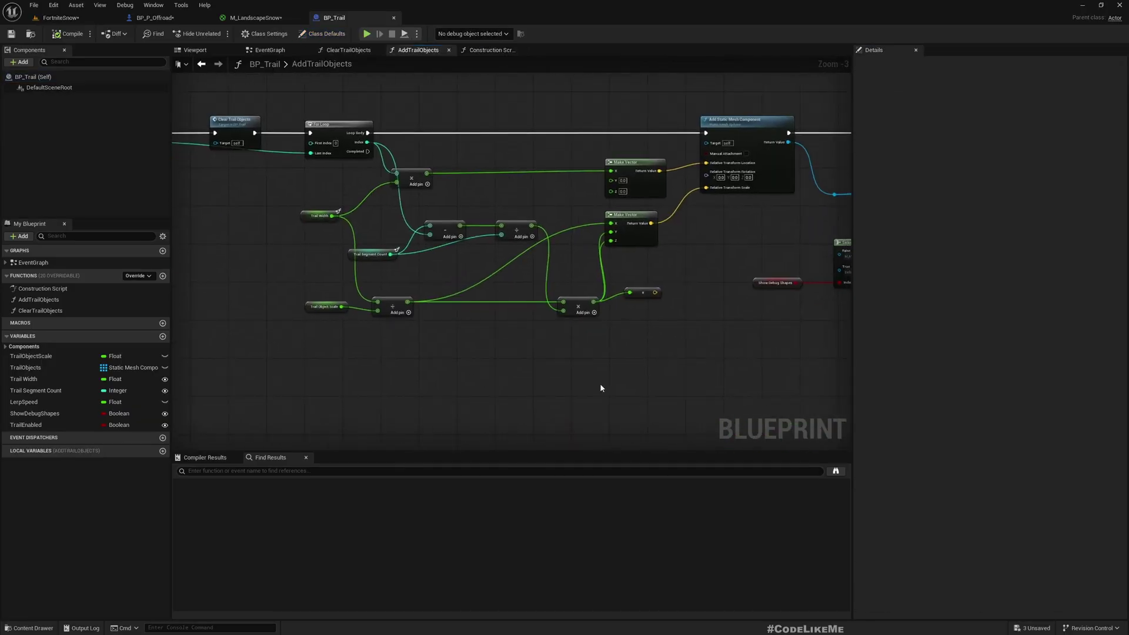
right_click_drag(735, 410, 509, 409)
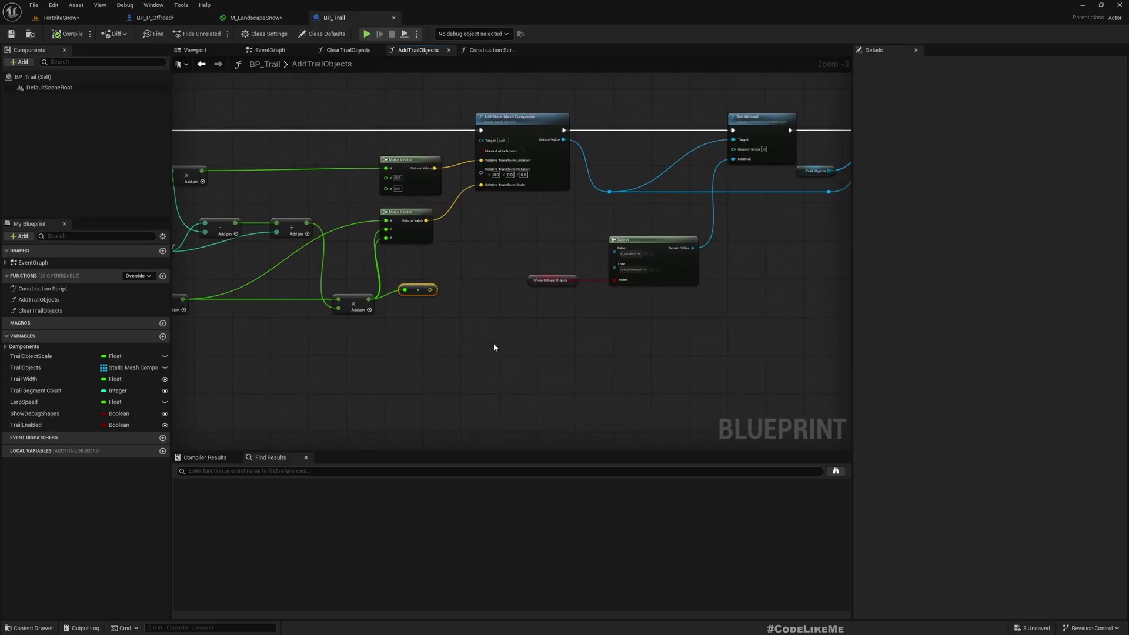
key("Delete")
- Disconnect the X input of the Make Vector node feeding Relative Transform Scale and set X to 1.0
right_click_drag(407, 321, 498, 353)
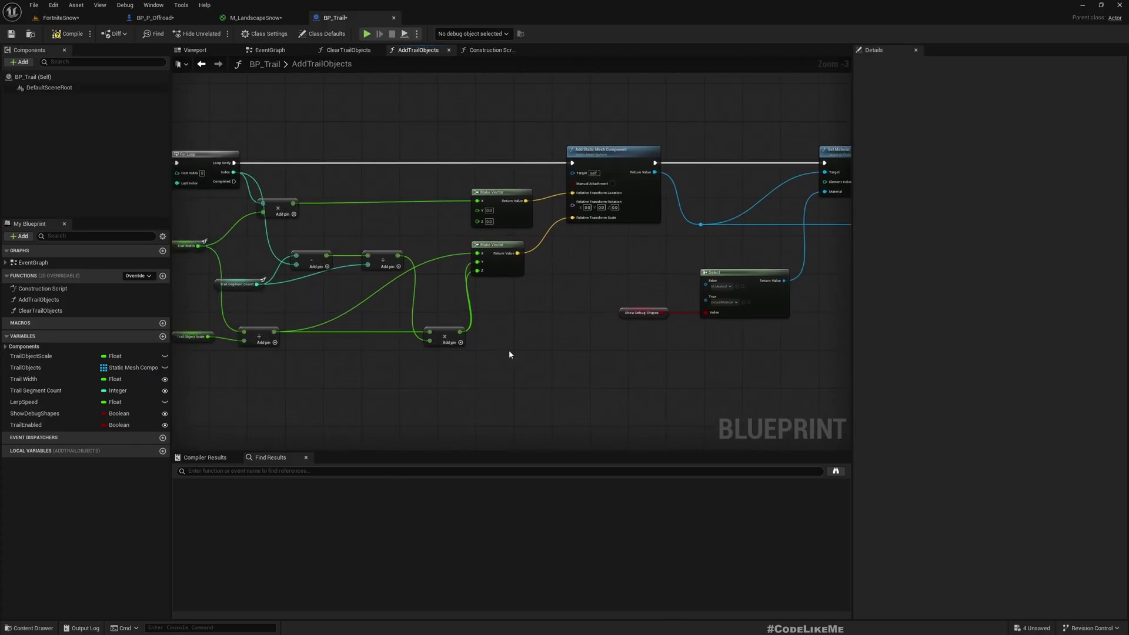
scroll(510, 354, "up", 2)
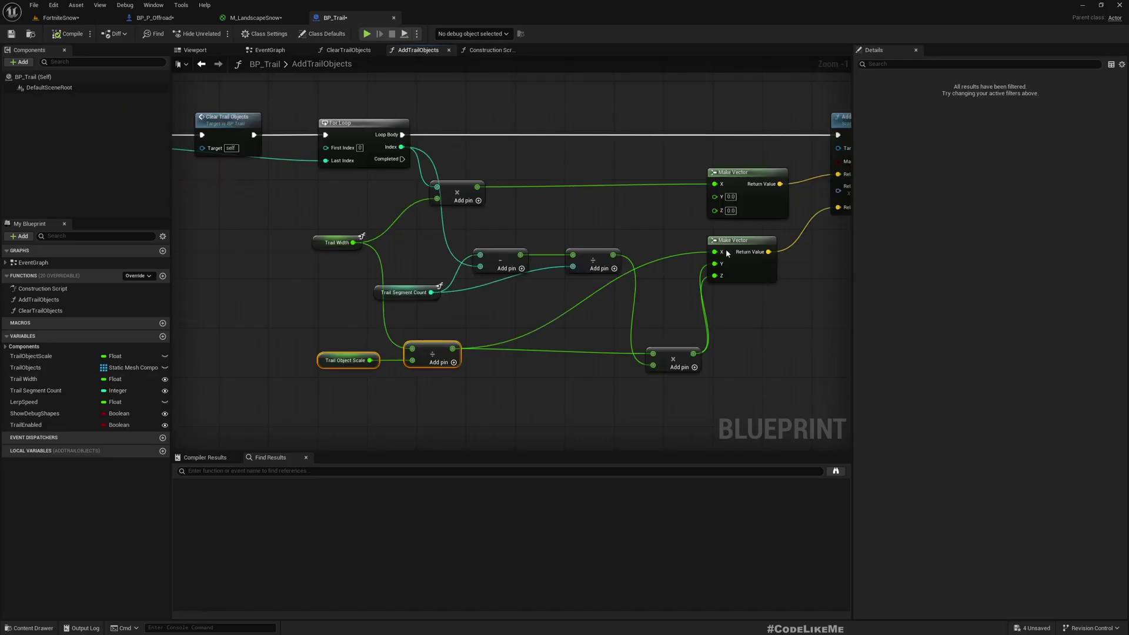
right_click(717, 252)
left_click(750, 289)
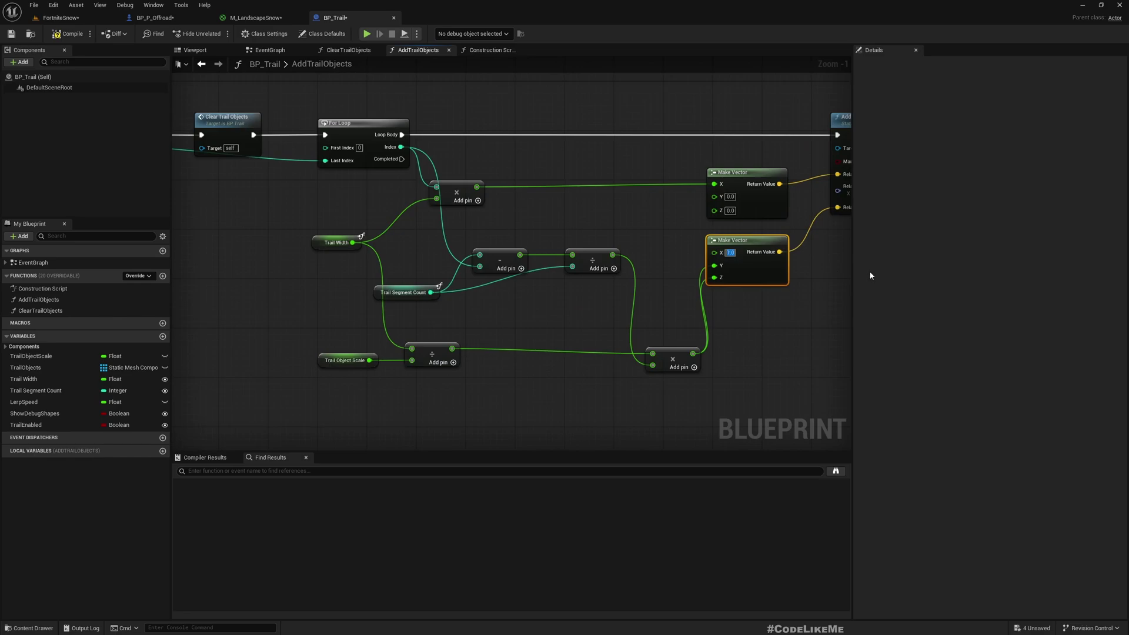
right_click_drag(727, 309, 659, 286)
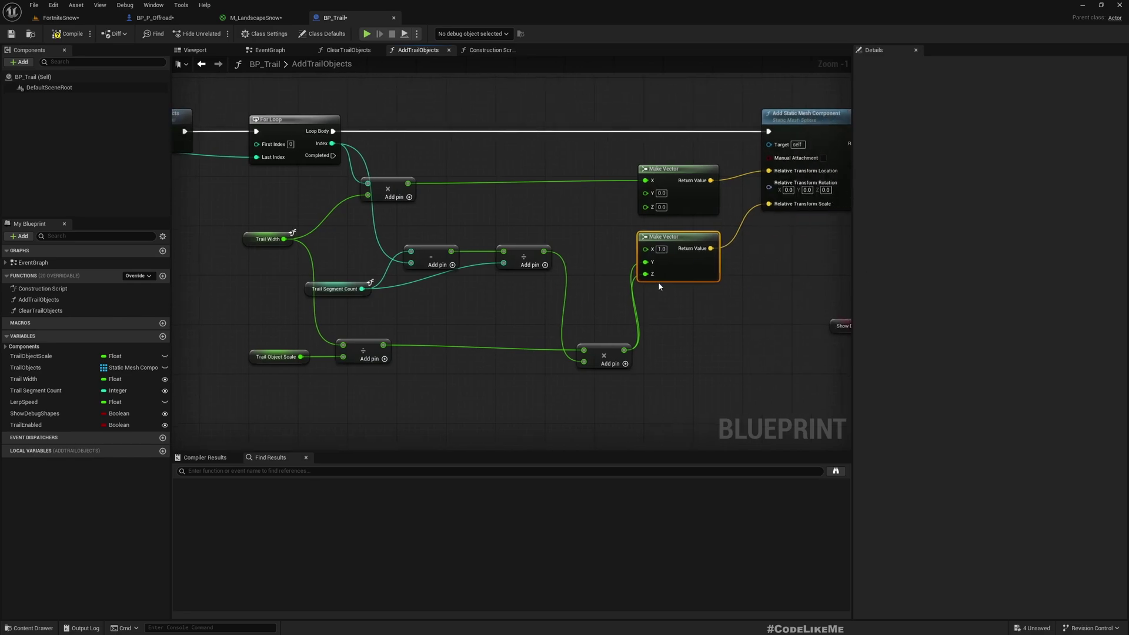
- Play the FortniteSnow level in full screen to check the off-road vehicle, and end the session
left_click(55, 20)
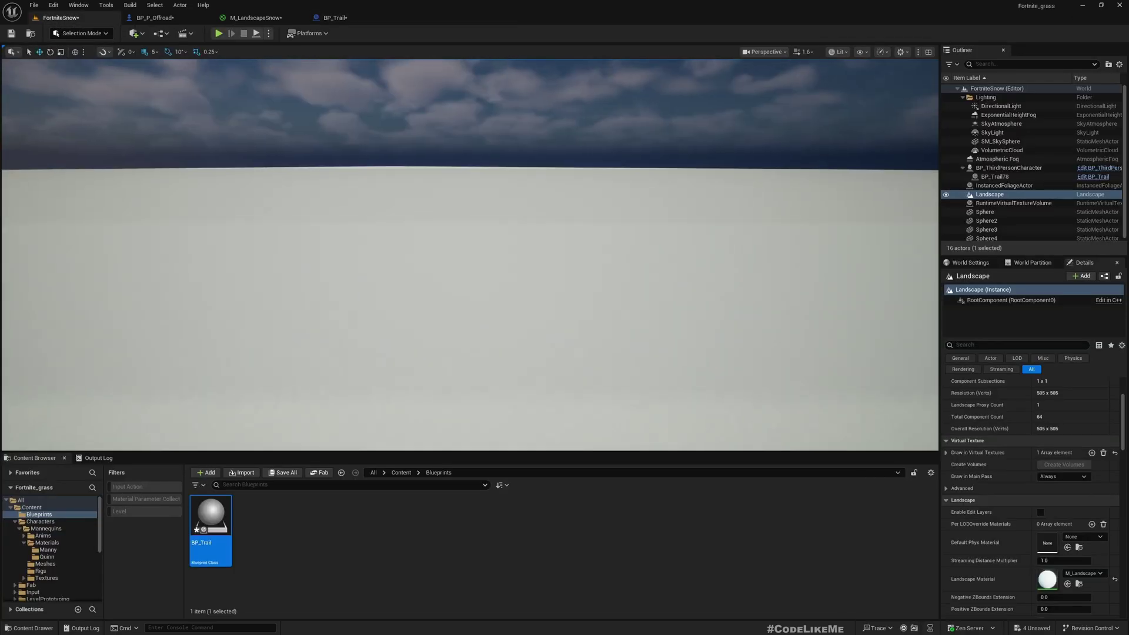
key("F11")
key("alt+p")
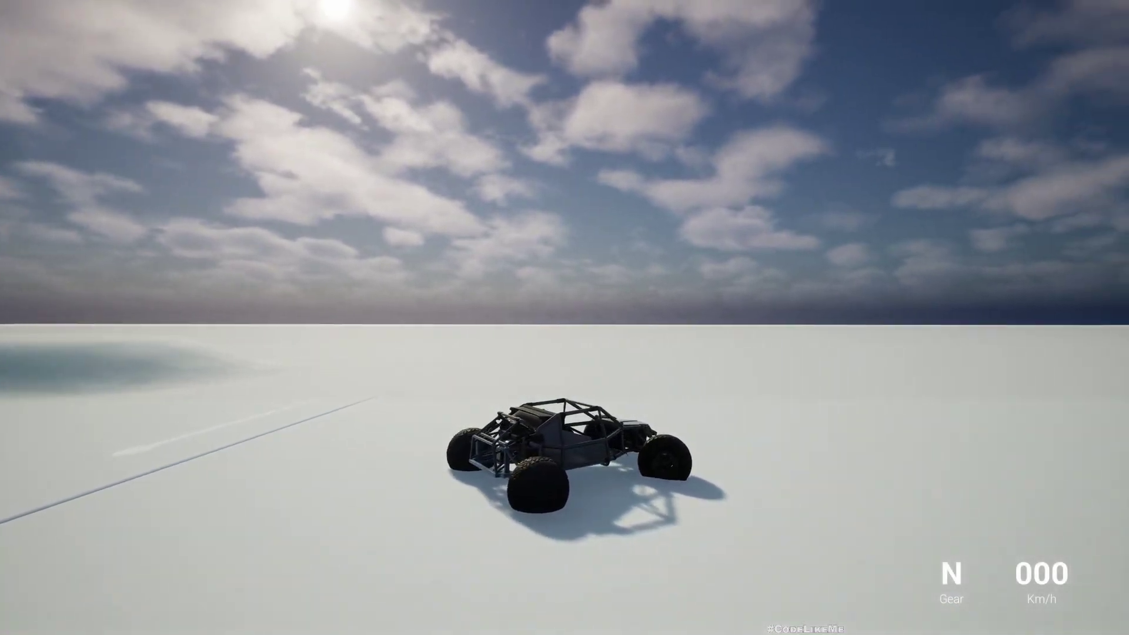
key("Escape")
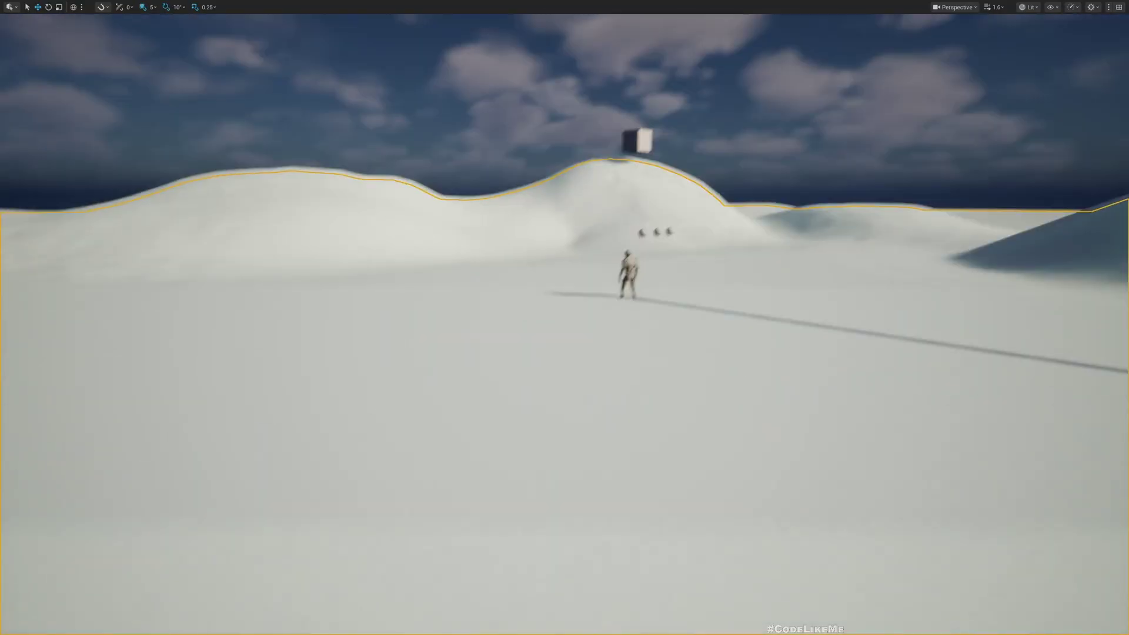
key("s")
right_click_drag(380, 71, 392, 62)
key("F11")
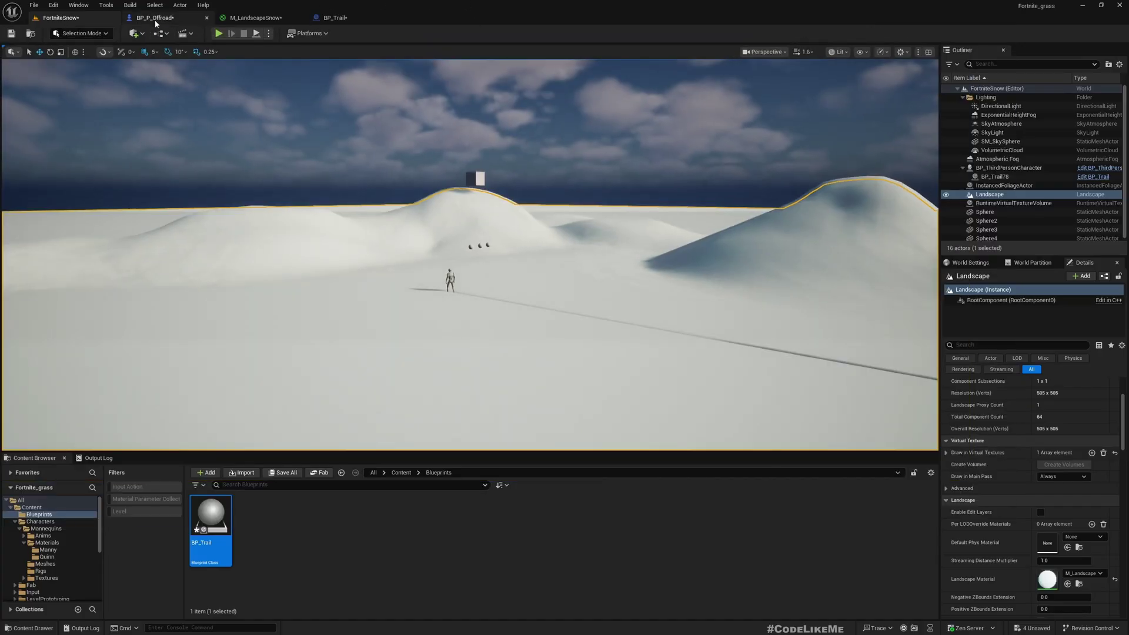
- Set X of the Make Vector feeding Relative Transform Scale to 2.0, compile BP_Trail, and examine the trail spheres in BP_P_Offroad
left_click(156, 17)
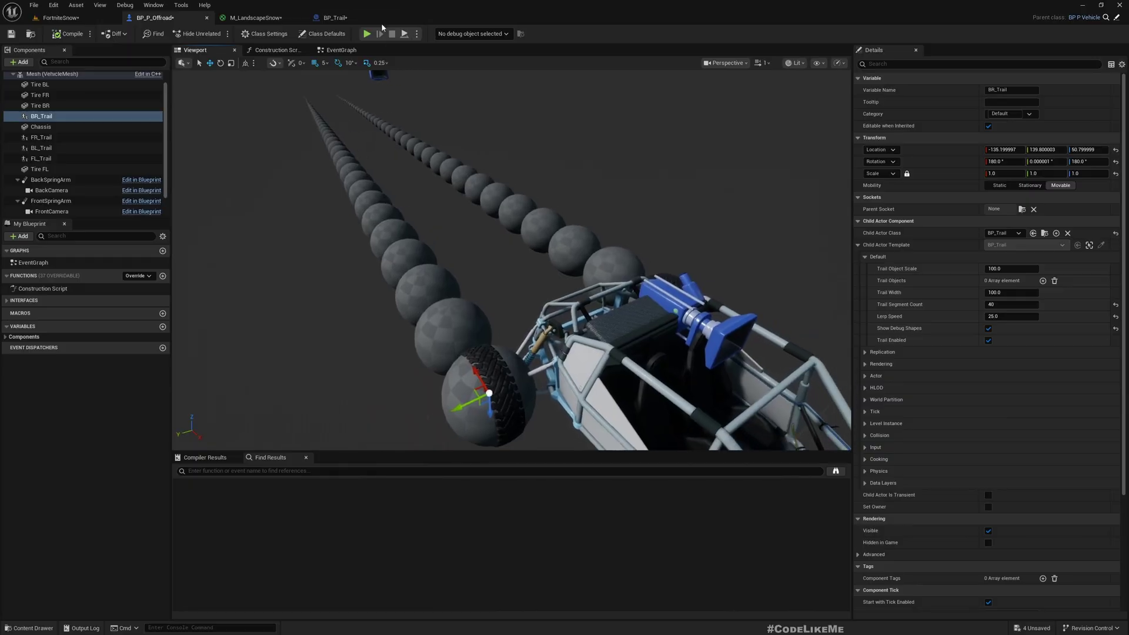
left_click(336, 18)
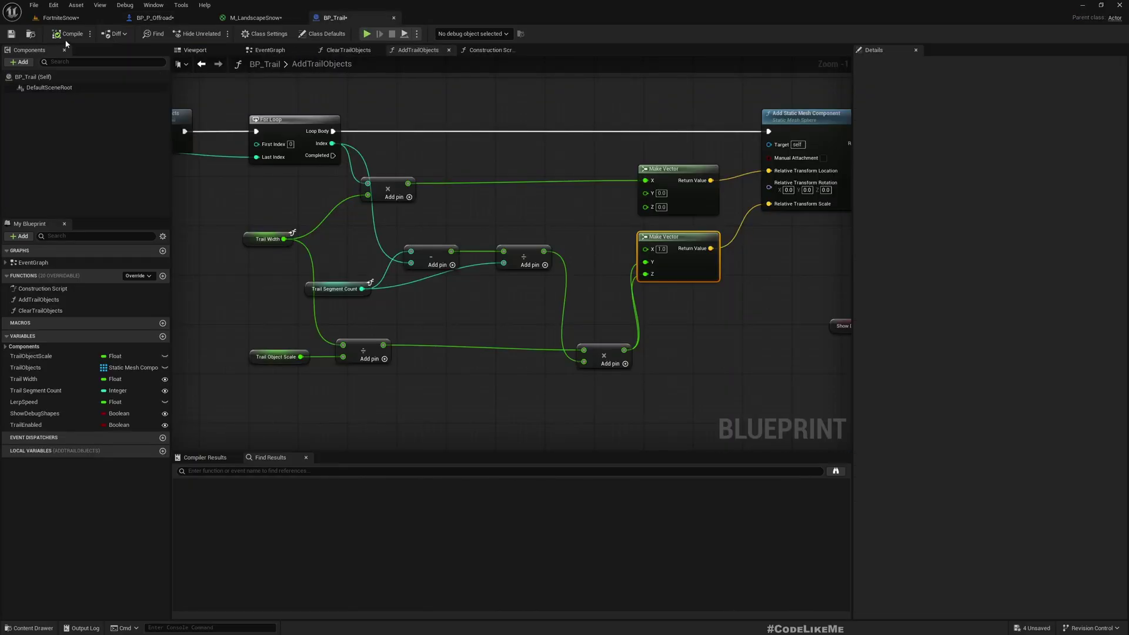
left_click(153, 17)
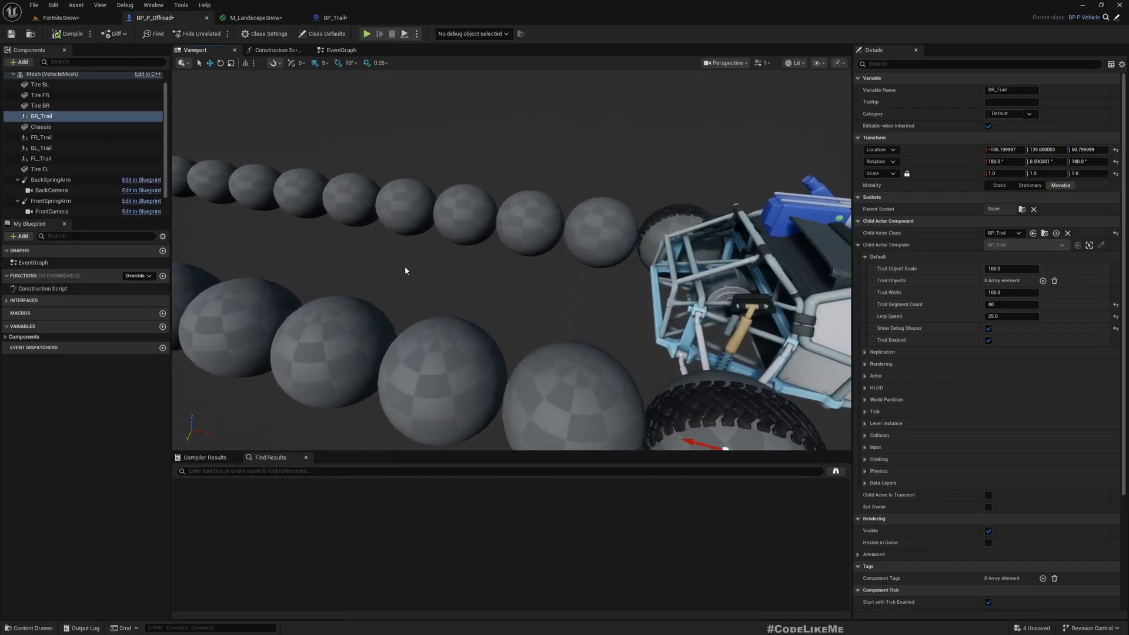
left_click(336, 17)
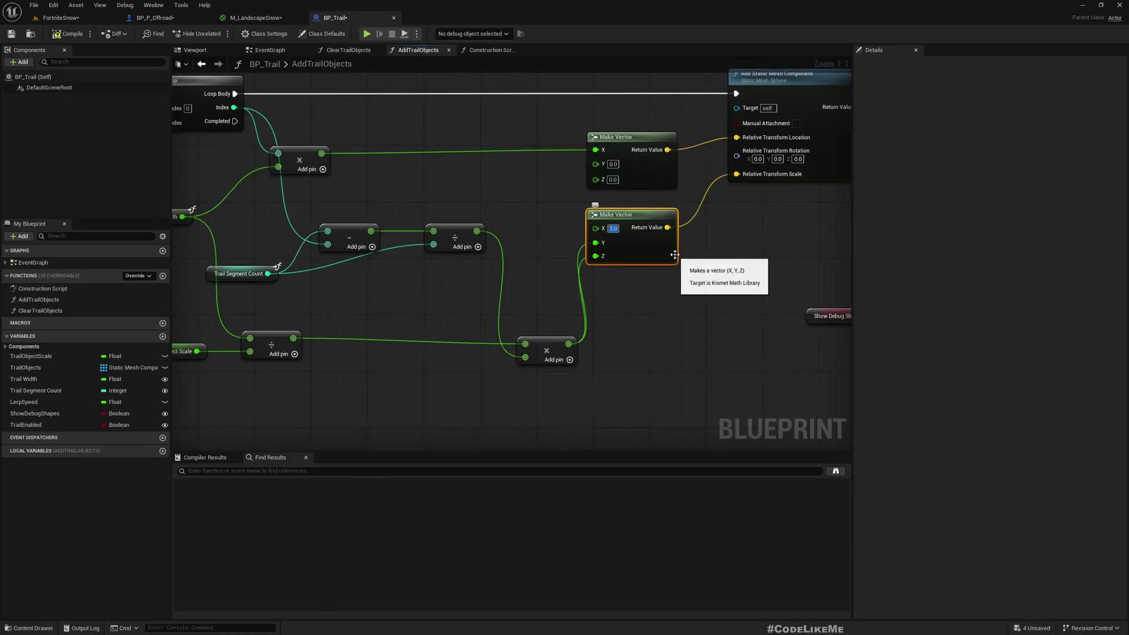
left_click(154, 18)
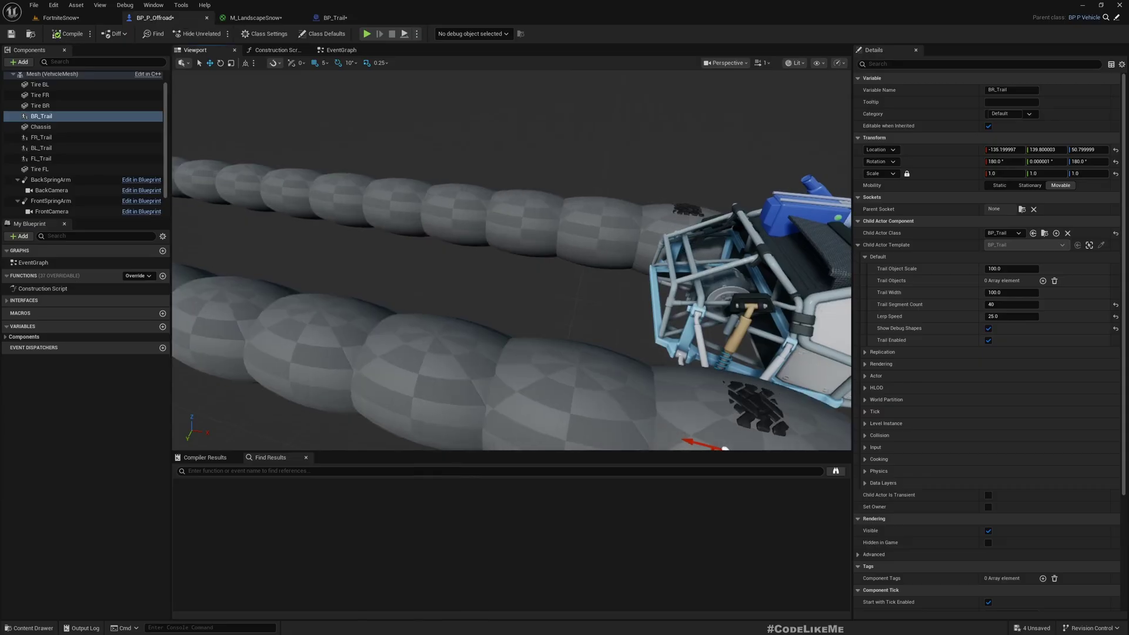
right_click_drag(512, 258, 579, 235)
right_click_drag(447, 258, 444, 255)
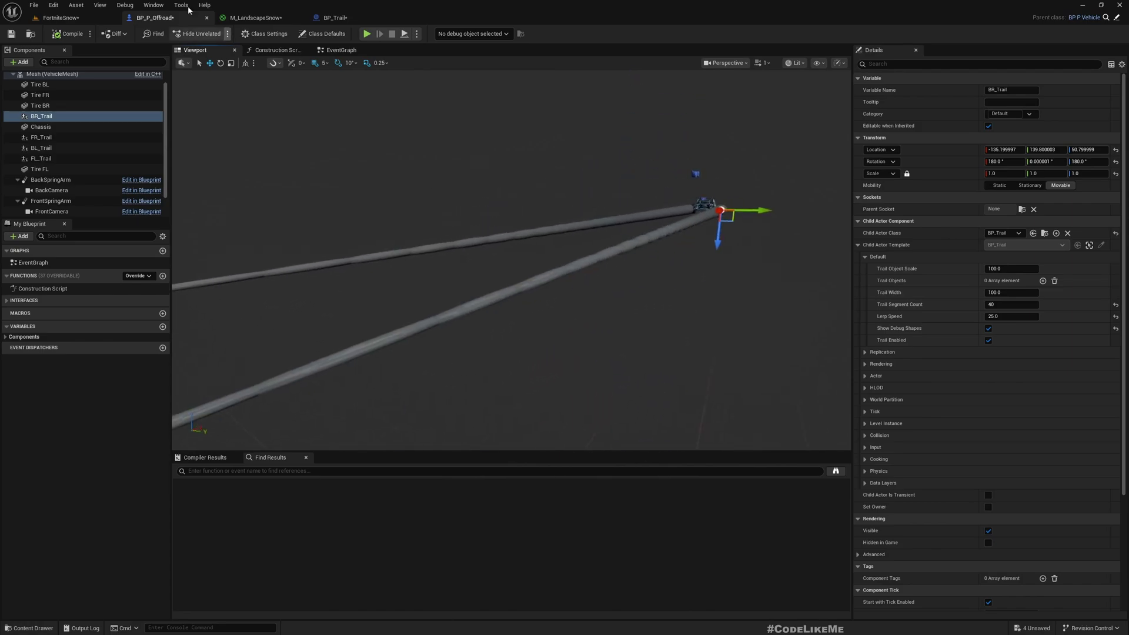
- Locate the game mode's default pawn class in the content and place BP_P_Offroad on the snow landscape
left_click(86, 21)
right_click_drag(681, 147, 580, 238)
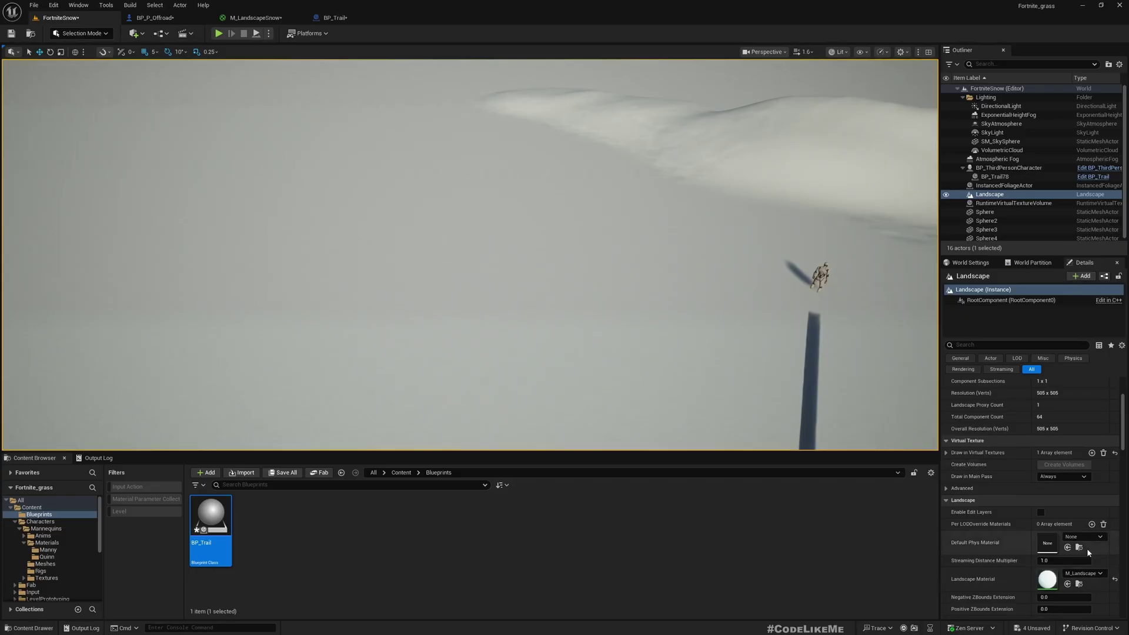
left_click(974, 264)
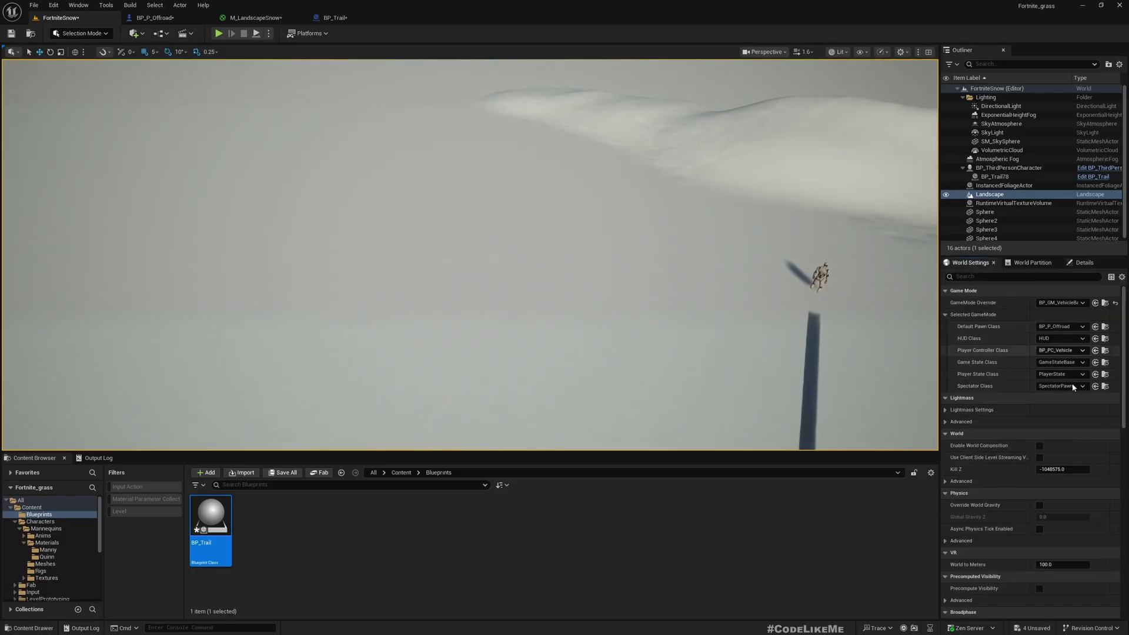
left_click(1104, 327)
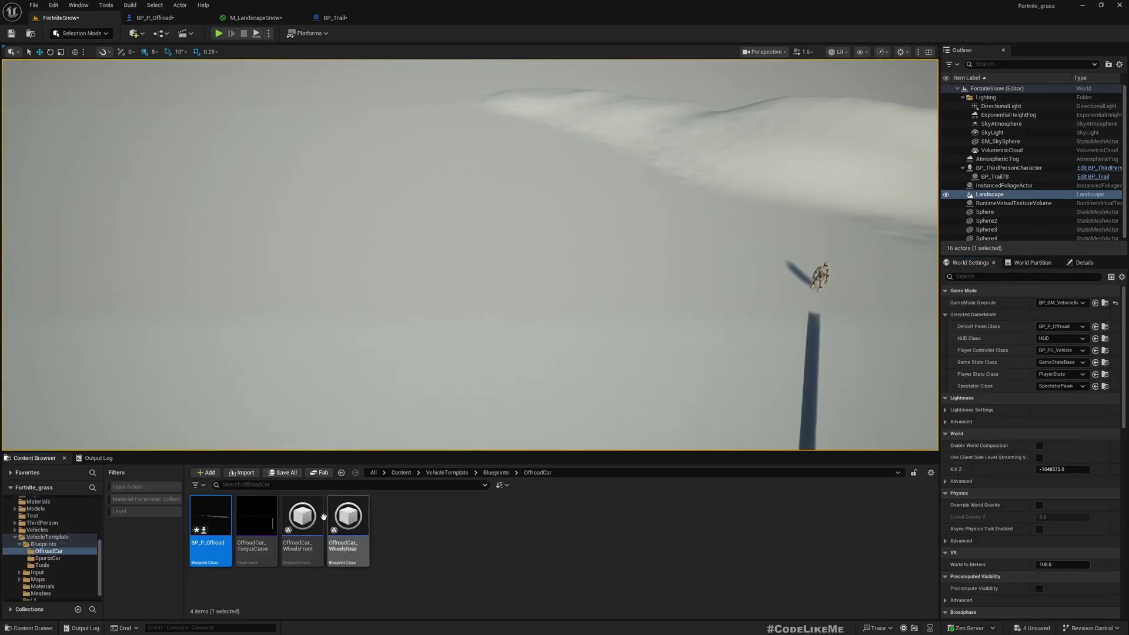
left_click_drag(236, 503, 378, 257)
right_click_drag(378, 257, 297, 268)
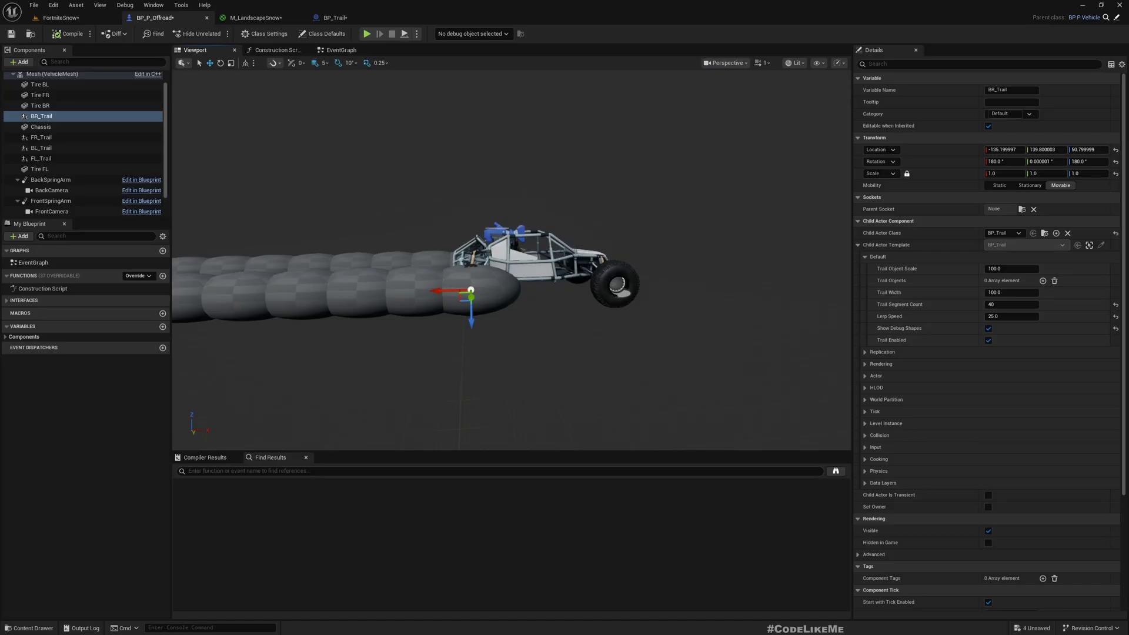
- Turn off Show Debug Shapes for both rear trail components, BR_Trail and BL_Trail, in BP_P_Offroad
scroll(64, 127, "up", 1)
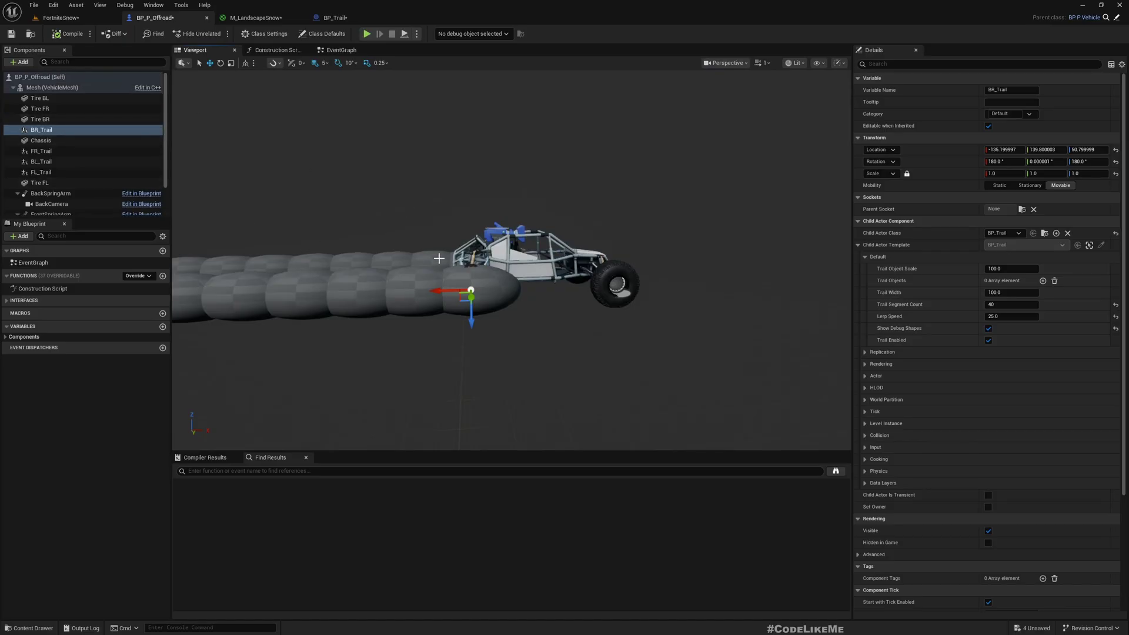
left_click(400, 259, "ctrl")
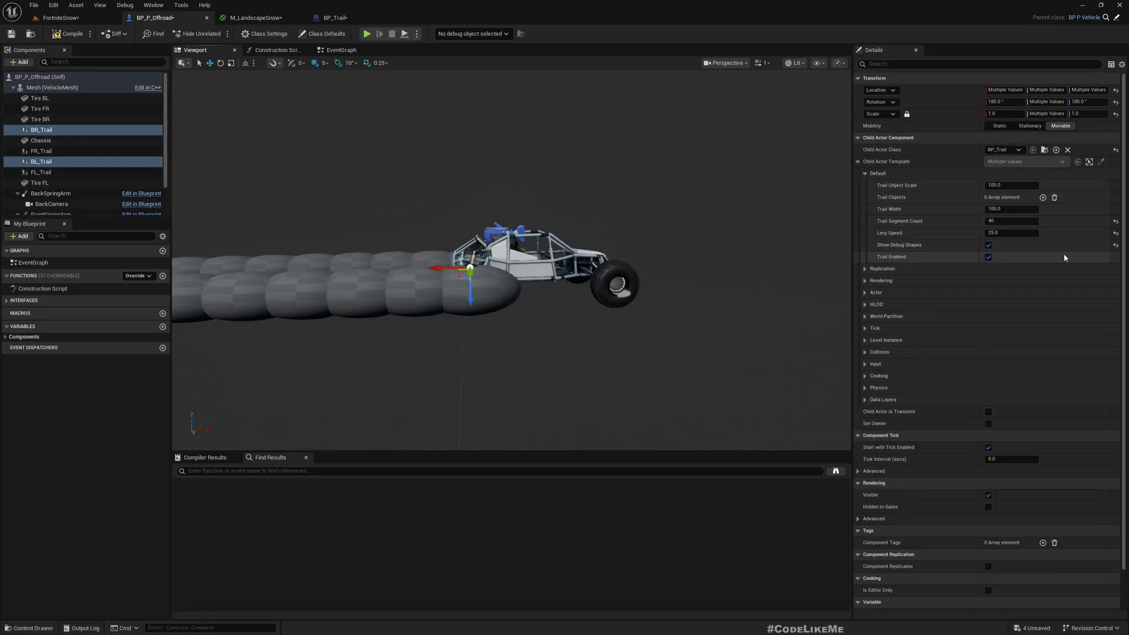
left_click(989, 245)
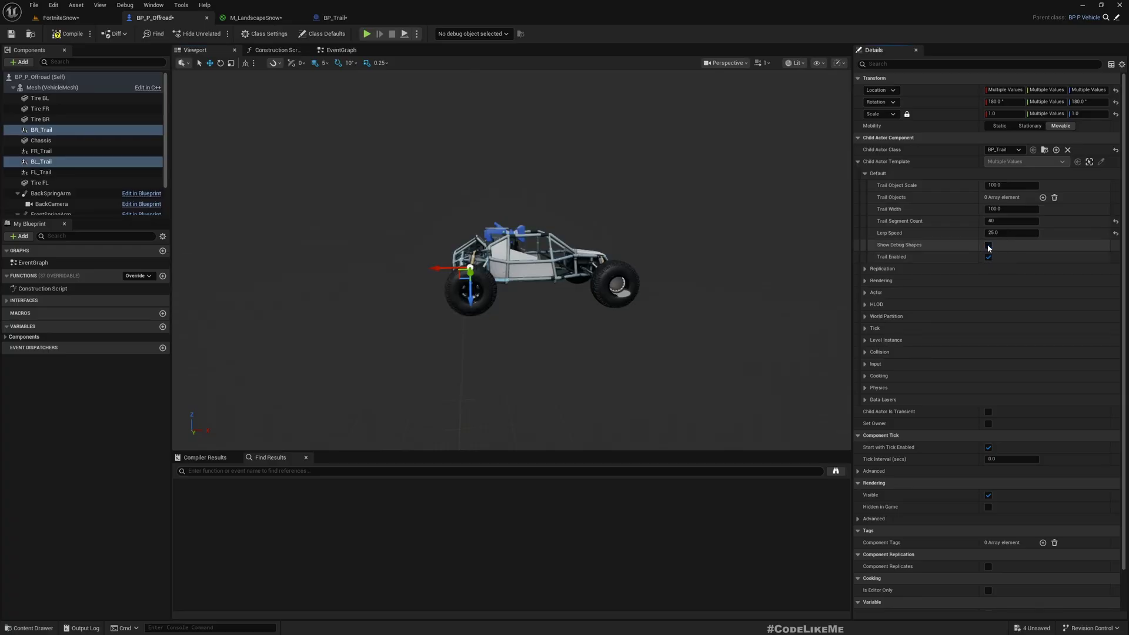
- Examine the snow trails behind the placed off-road vehicle in the FortniteSnow level
left_click(56, 17)
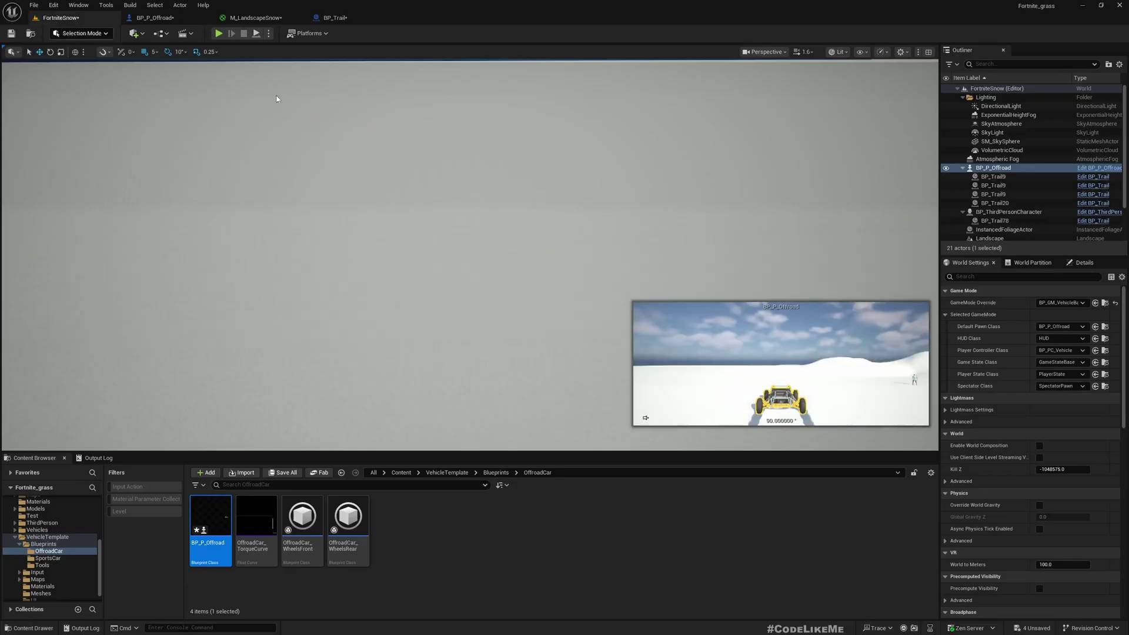
key("w")
mouse_move(471, 255)
right_mouse_down()
mouse_move(465, 295)
mouse_move(383, 342)
mouse_move(259, 344)
mouse_move(489, 265)
mouse_move(491, 277)
mouse_move(447, 274)
mouse_move(530, 255)
mouse_move(533, 206)
mouse_move(529, 259)
mouse_move(482, 262)
right_mouse_up()
key("w")
key("s")
key("d")
key("s")
key("q")
right_click_drag(418, 148, 422, 176)
left_click(415, 143)
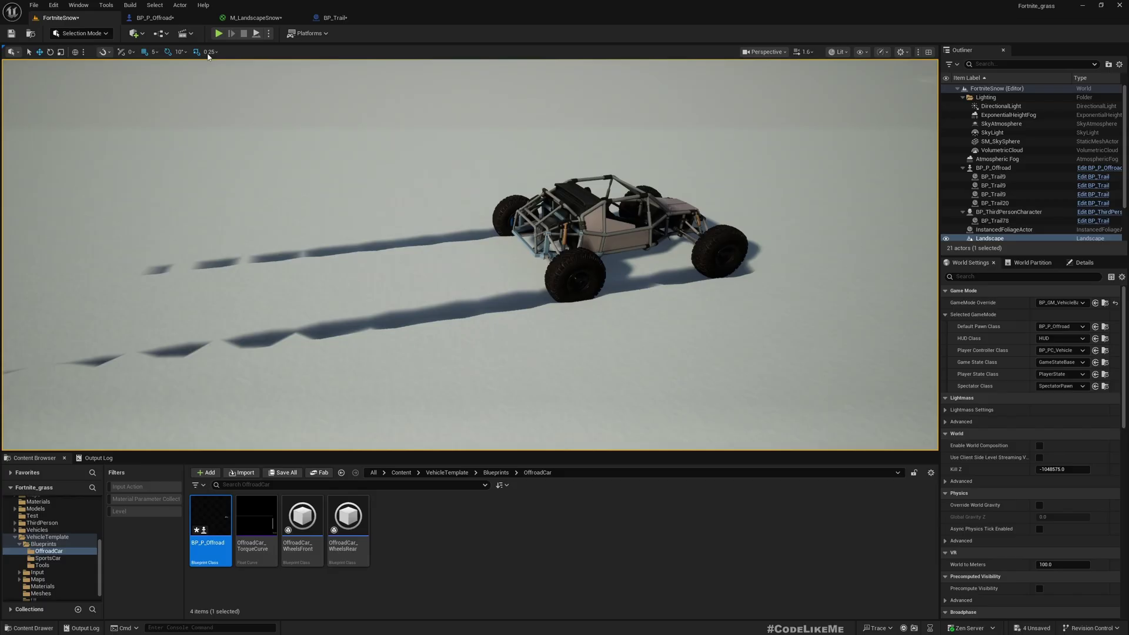
right_click_drag(430, 196, 374, 158)
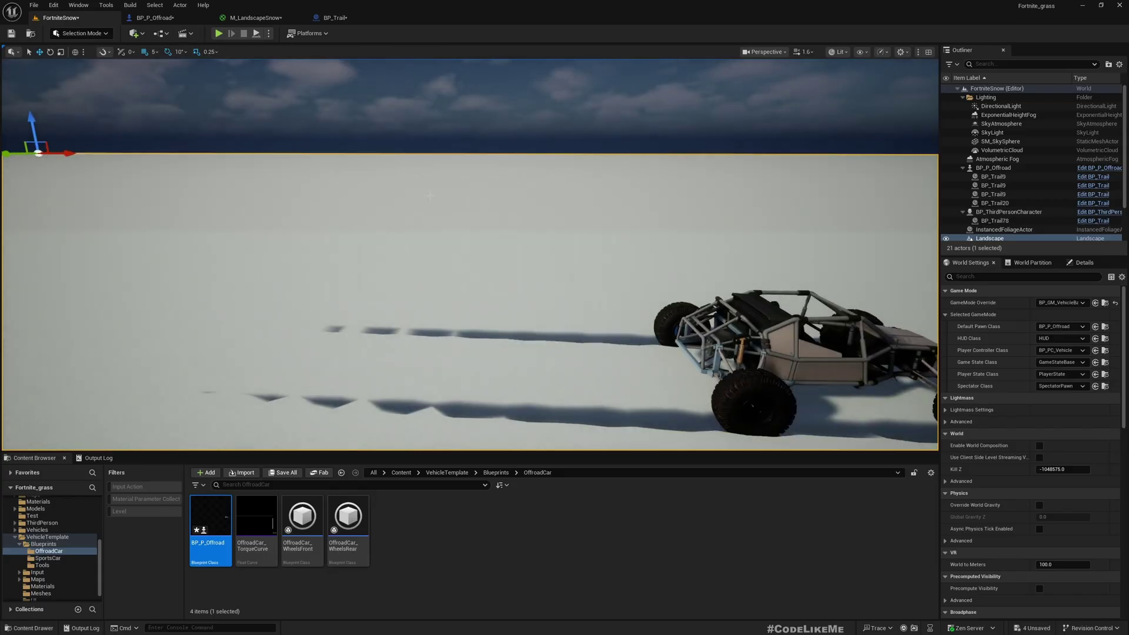
- Disconnect the Z input of the Make Vector feeding Relative Transform Scale in AddTrailObjects and set Z to 1.0
left_click(336, 18)
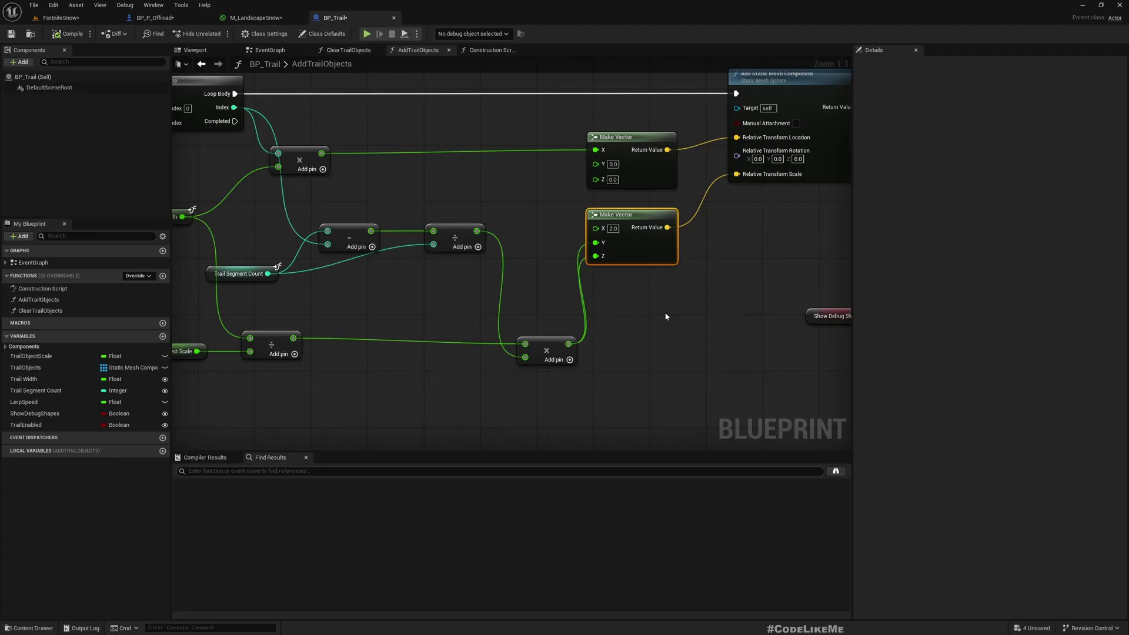
right_click_drag(665, 317, 632, 247)
right_click(560, 190)
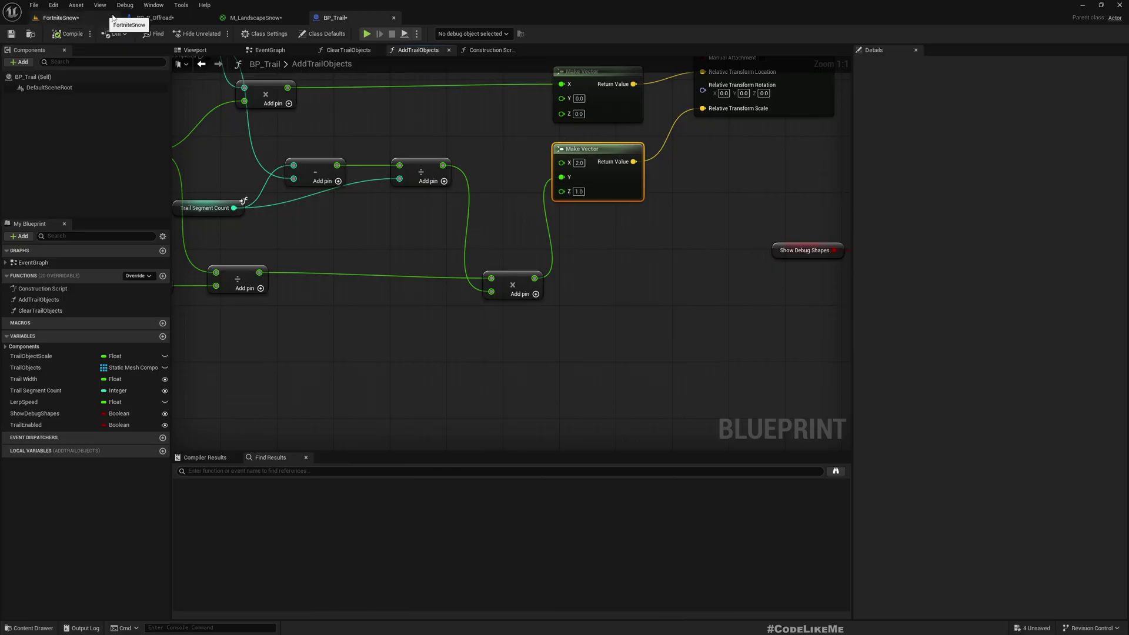
- Inspect the full length of the placed vehicle's snow trails in the level to see the effect of the Z scale
left_click(138, 18)
left_click(71, 18)
right_click_drag(376, 235, 265, 350)
key("w")
key("a")
key("w")
key("w")
key("w")
right_click_drag(429, 247, 347, 232)
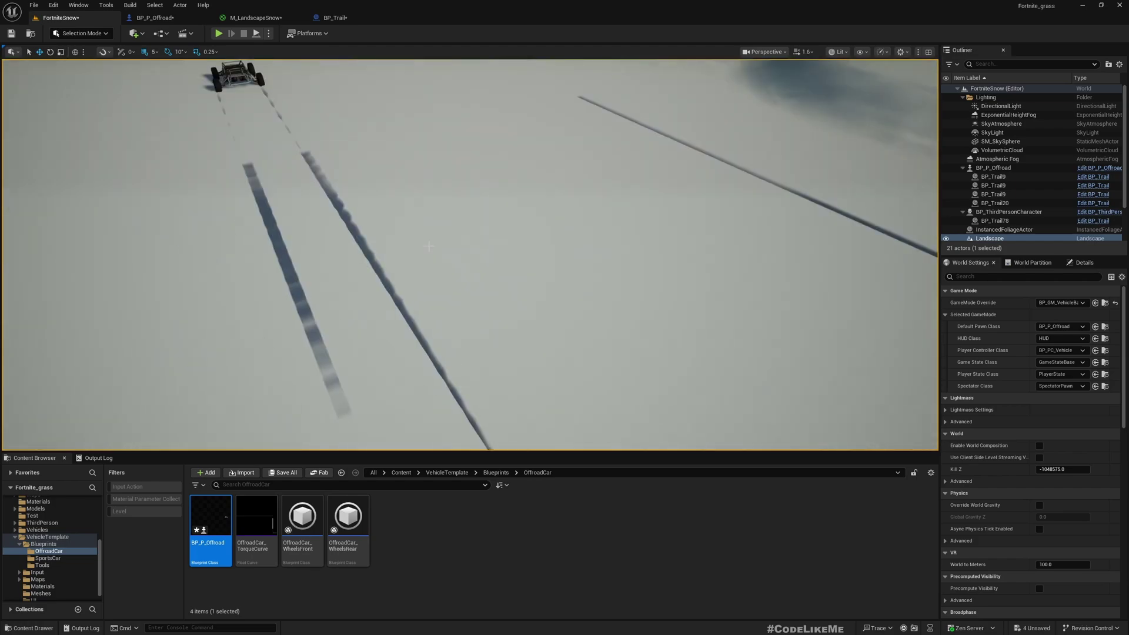
right_click_drag(429, 246, 406, 179)
- Select the placed BP_P_Offroad vehicle and set its Auto Possess Player to Player 0
left_click(327, 265)
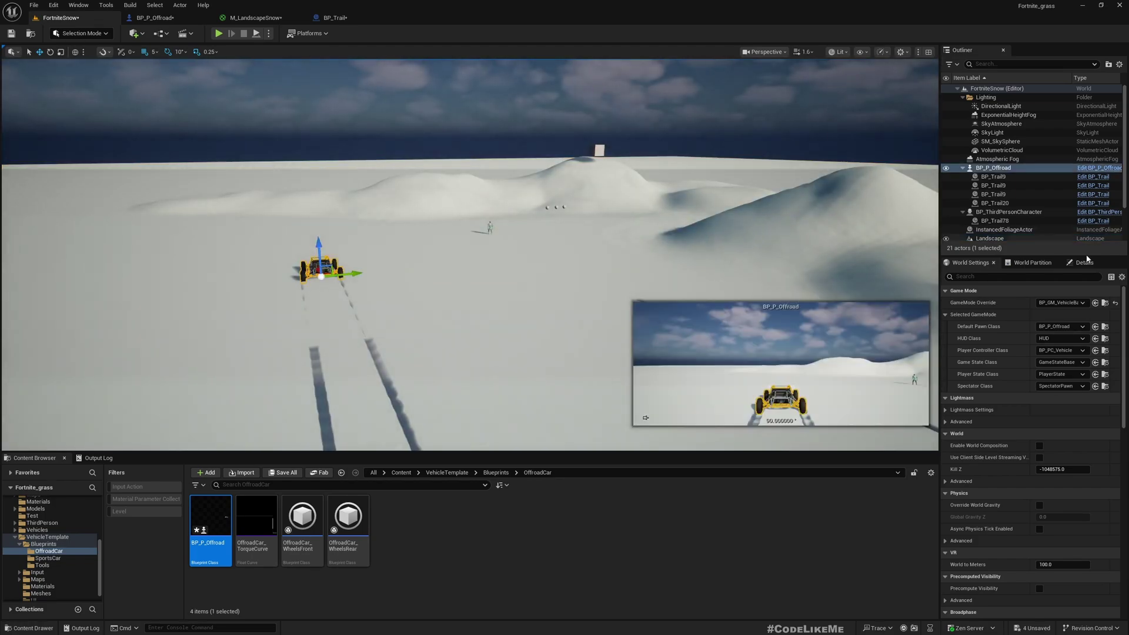
left_click(1075, 264)
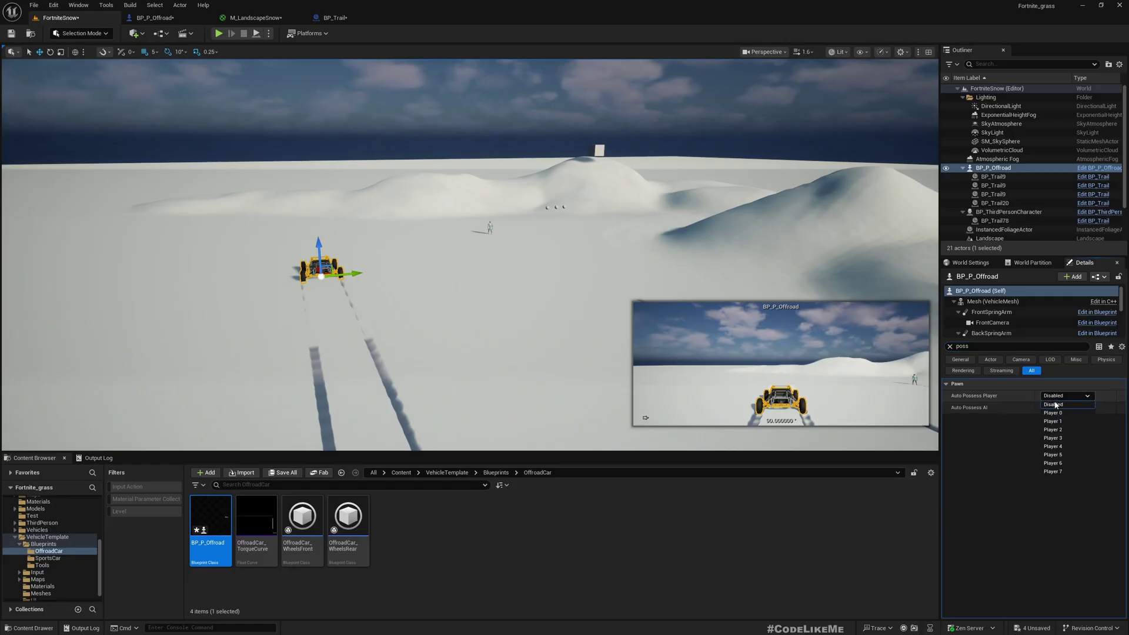
right_click_drag(453, 312, 454, 325)
- Play the level in full screen and drive the placed vehicle forward with a left turn to test its wheel trails
key("F11")
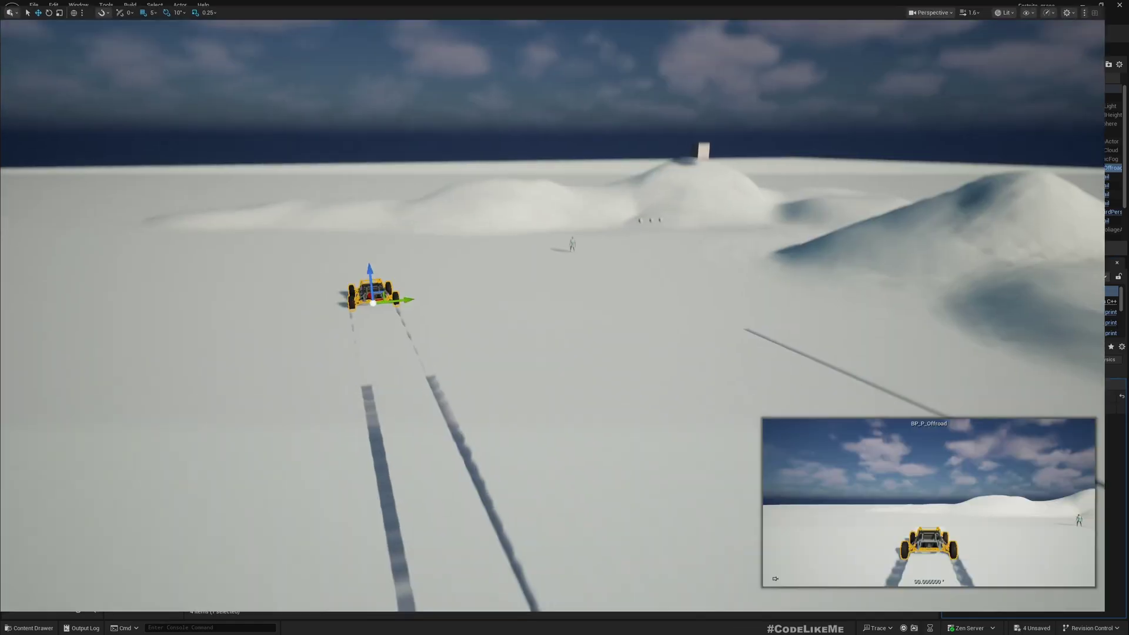
key("alt+p")
left_click(455, 309)
key("w")
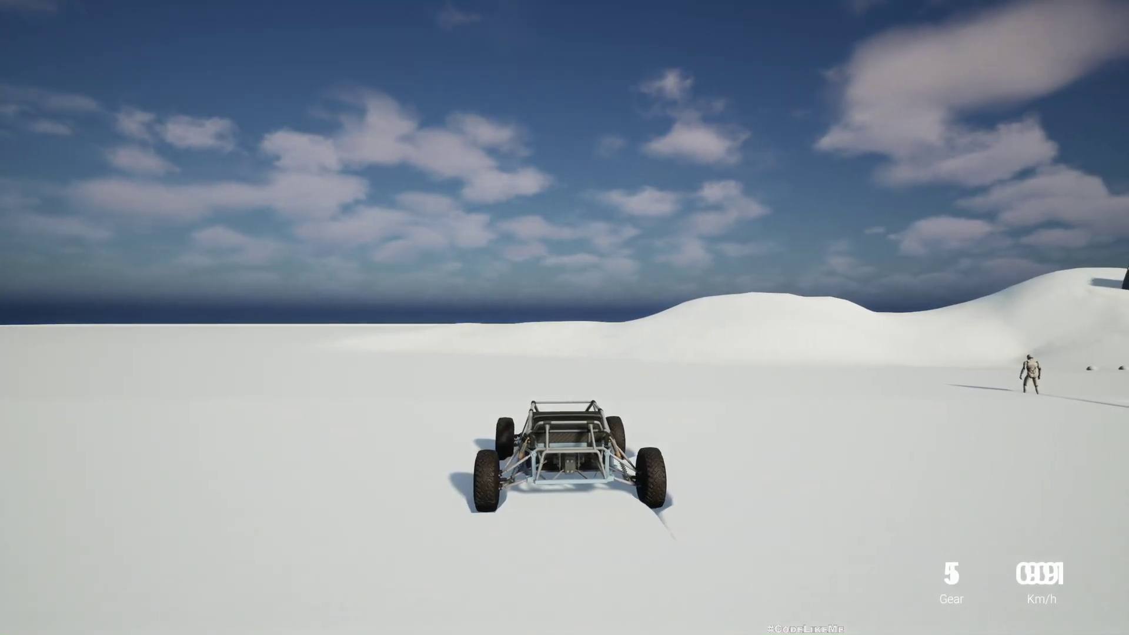
key("a")
key("w")
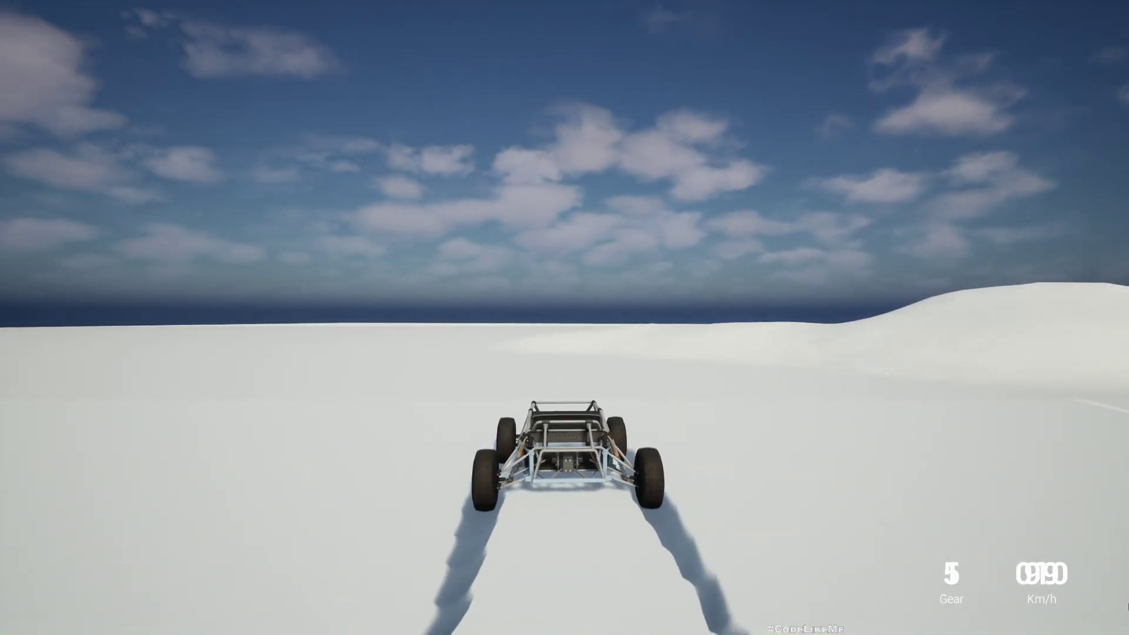
key("F8")
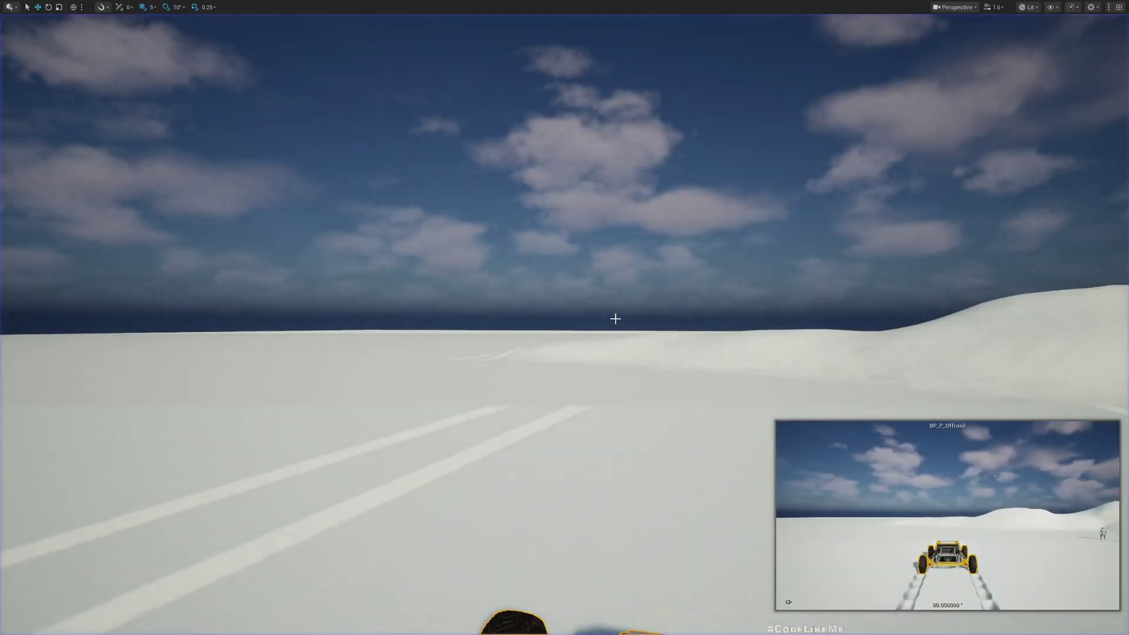
- Delete the placed off-road vehicle from the level after viewing its trails from above
left_click(619, 322)
key("s")
right_click_drag(618, 322, 569, 421)
left_click(587, 387)
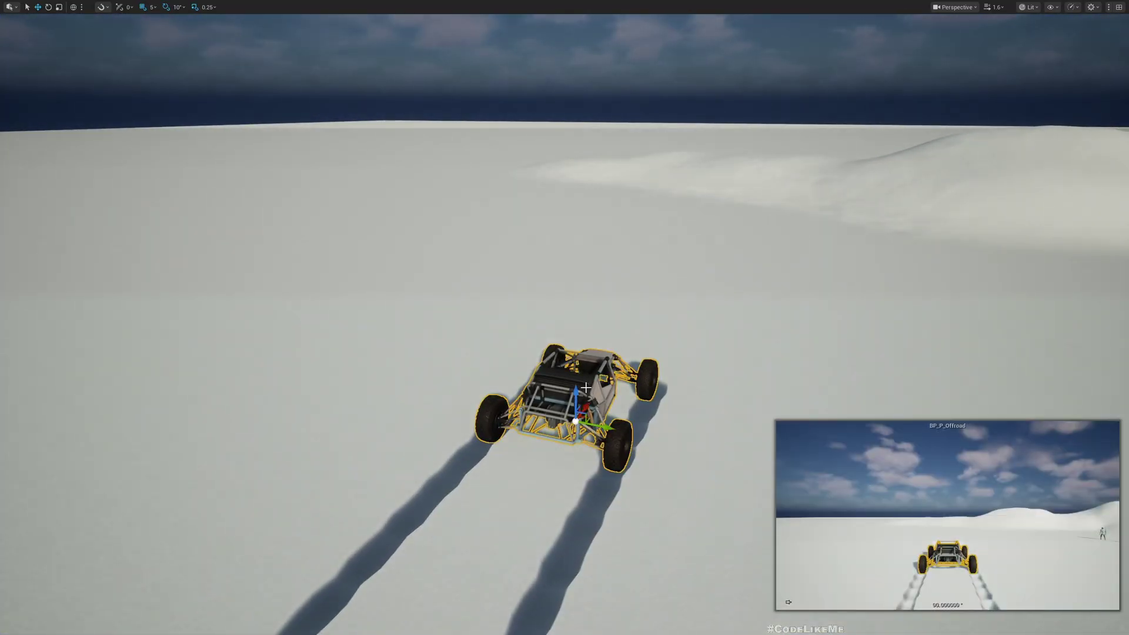
key("Delete")
- Play the level in full screen and drive the off-road vehicle across the flat snow with alternating left and right turns
key("alt+p")
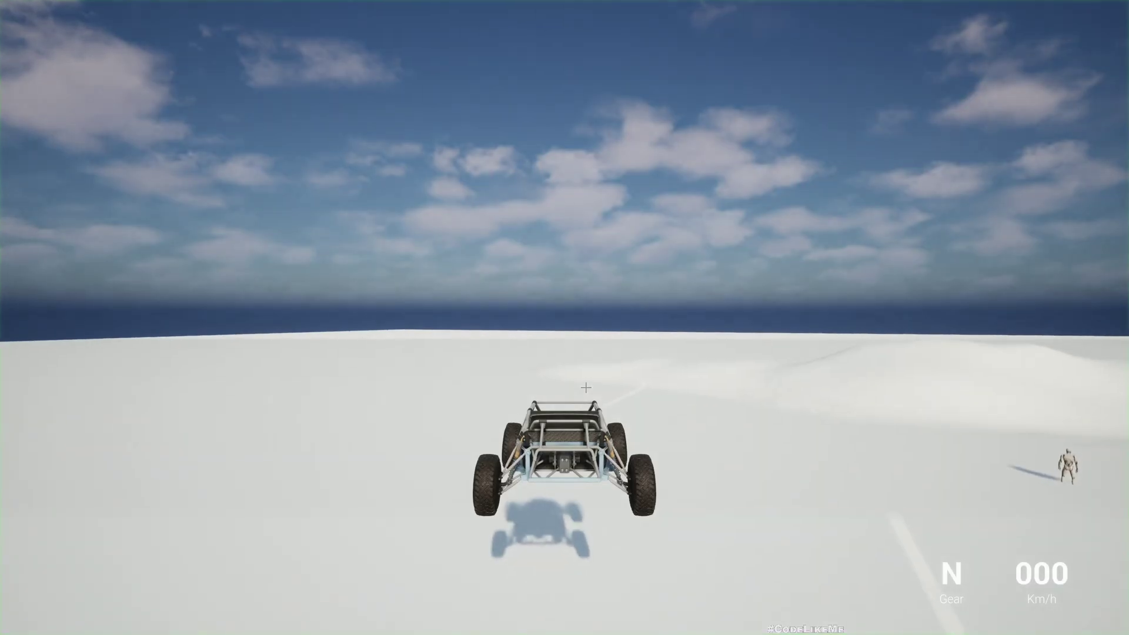
key("a")
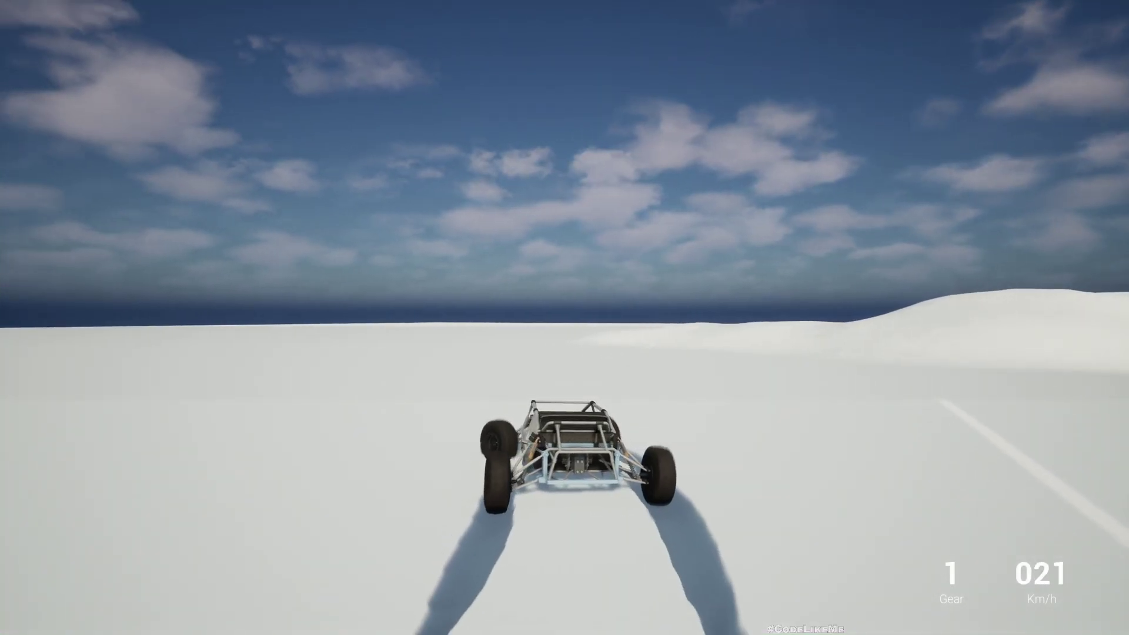
key("d")
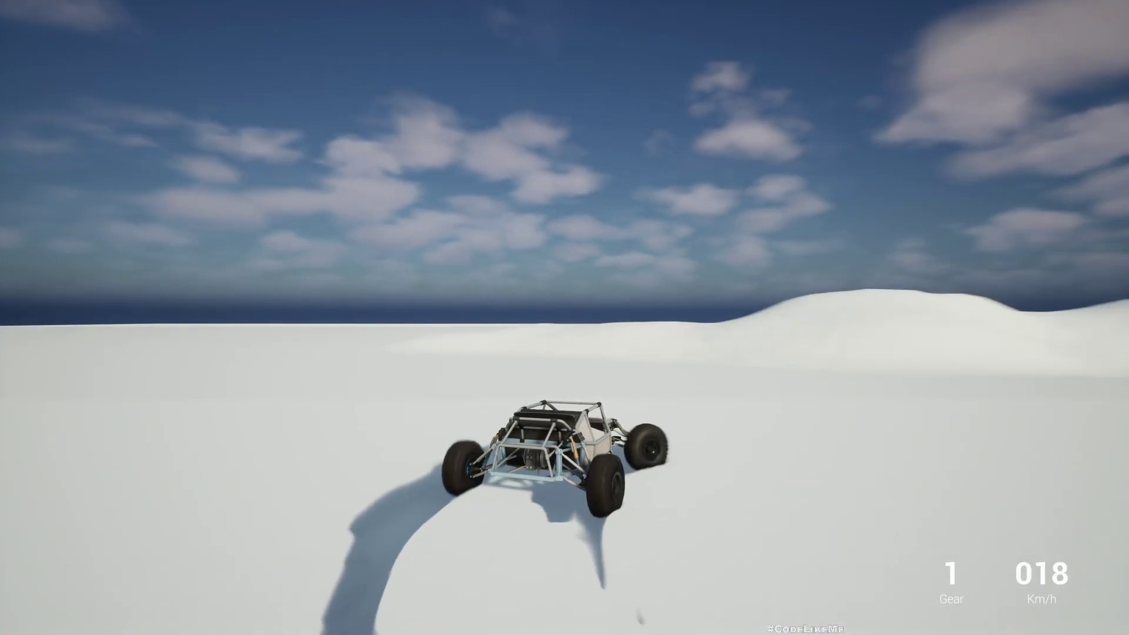
key("w")
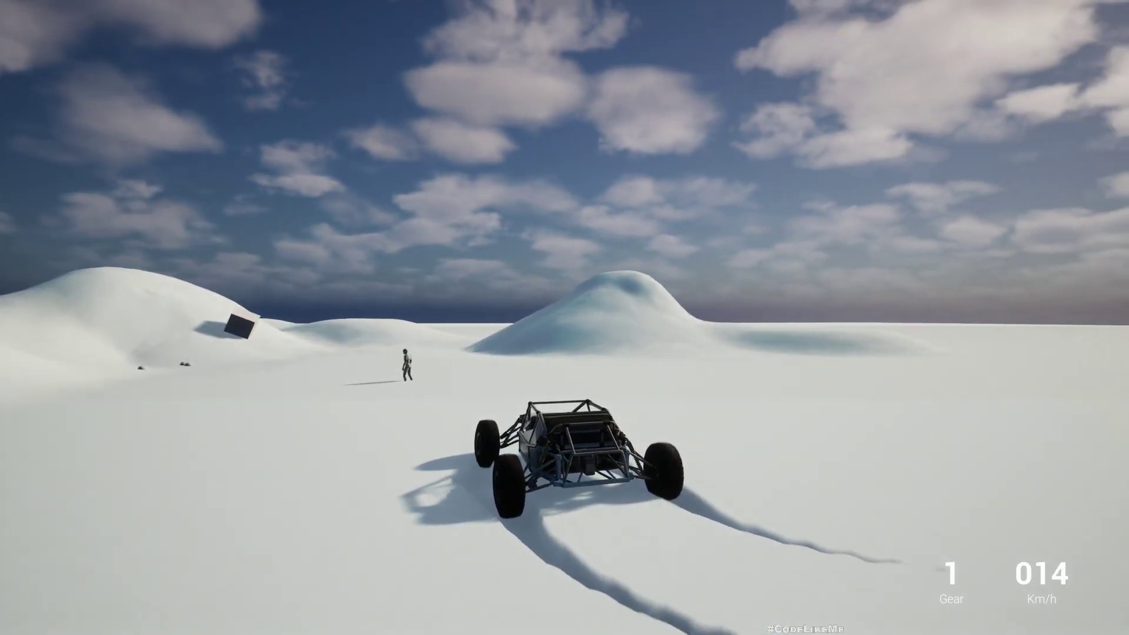
key("d")
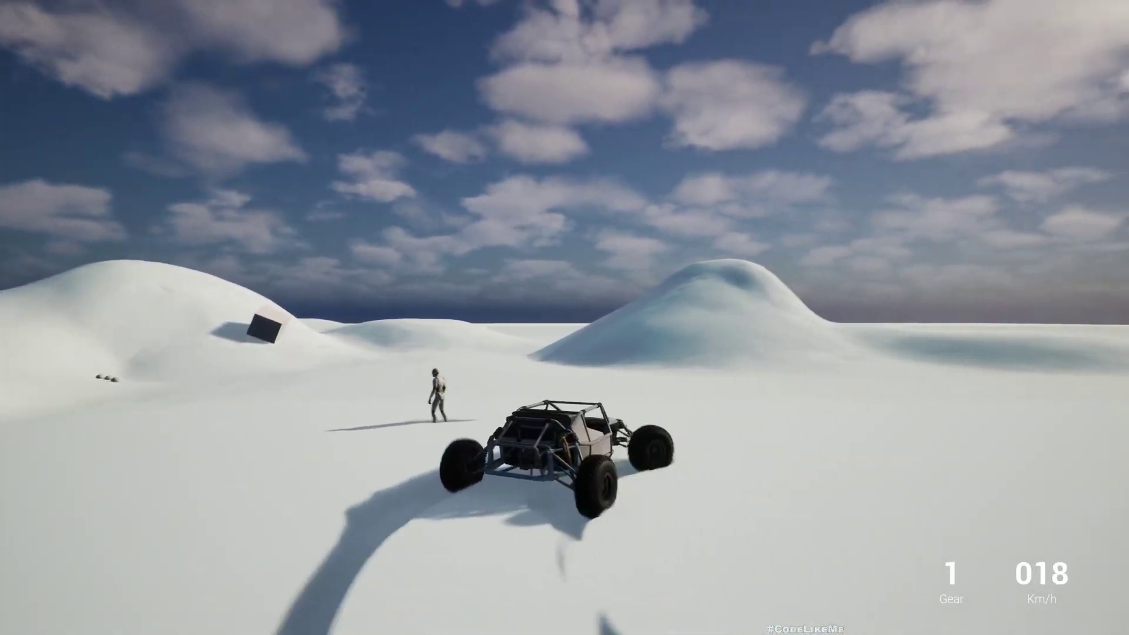
key("w")
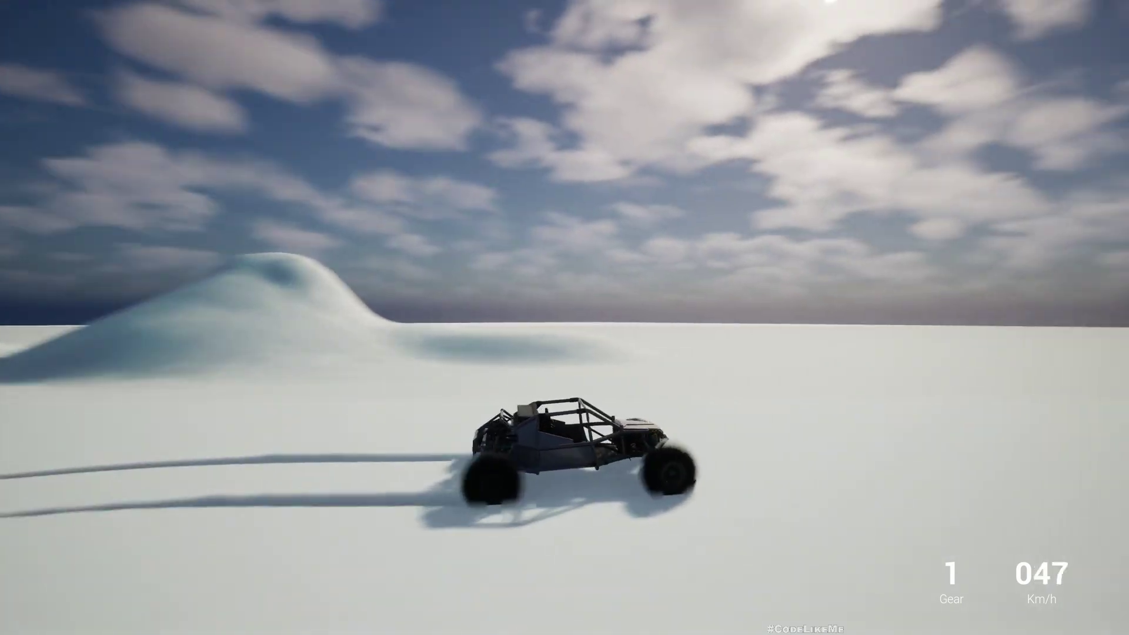
- Test the wheel trails by steering the vehicle up the snow hill and driving fast over the flat snow, ending the play session
key("a")
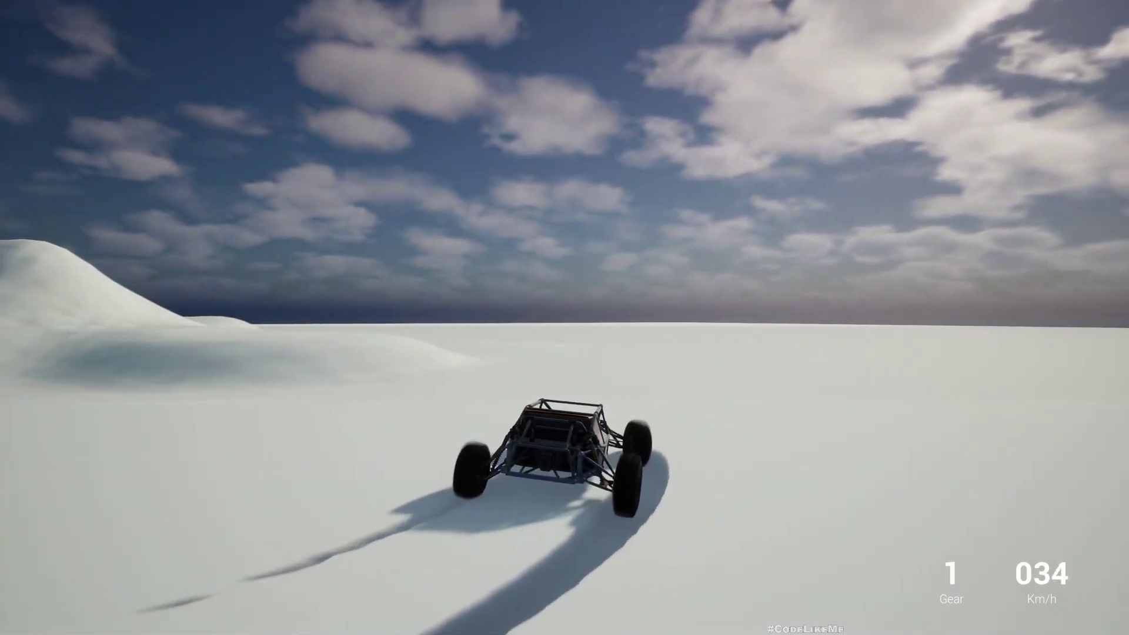
key("a")
key("d")
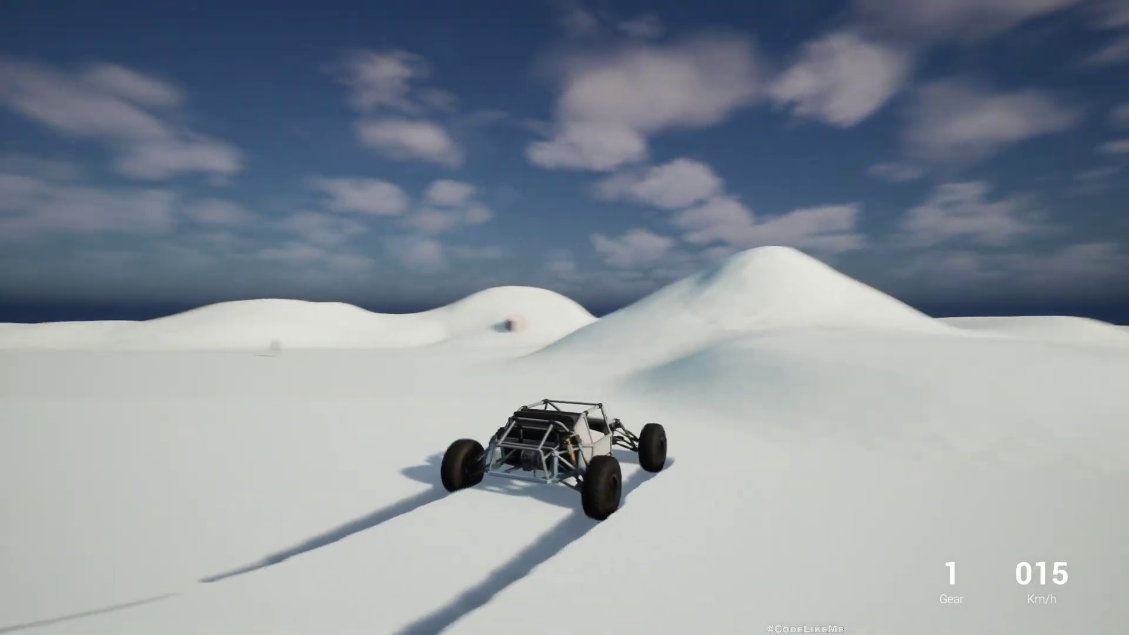
key("a")
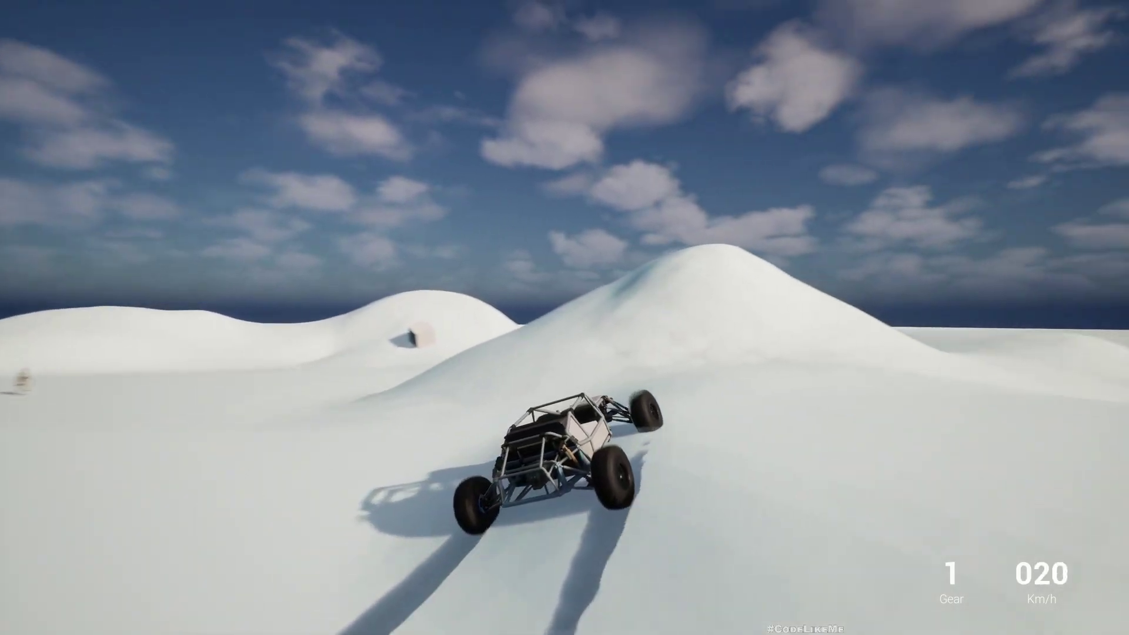
key("a")
key("w")
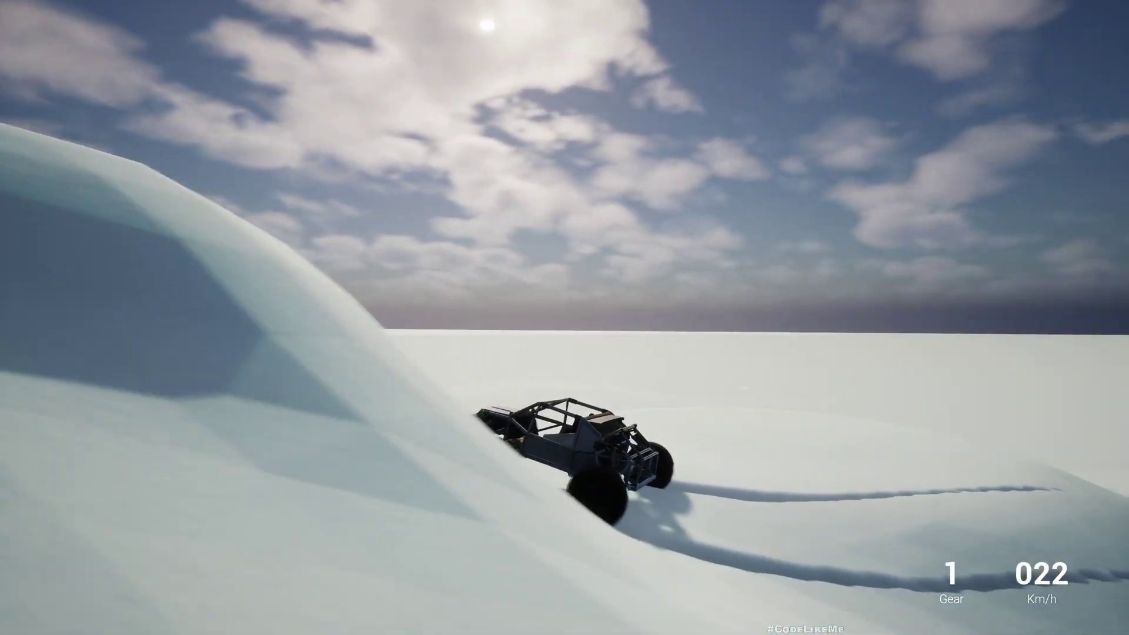
key("w")
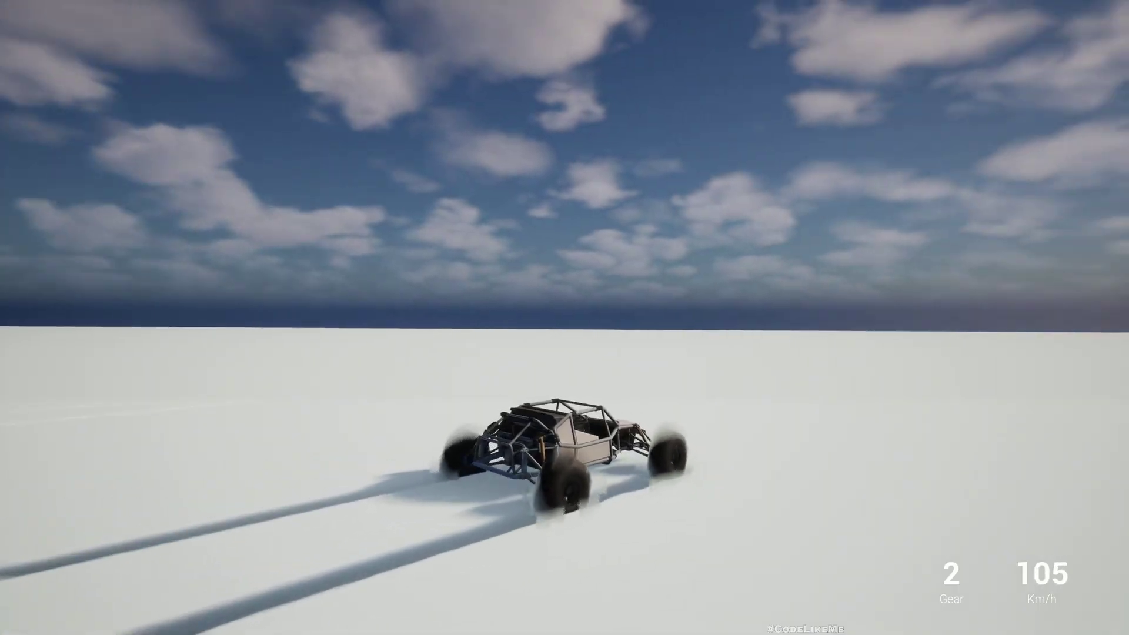
key("Escape")
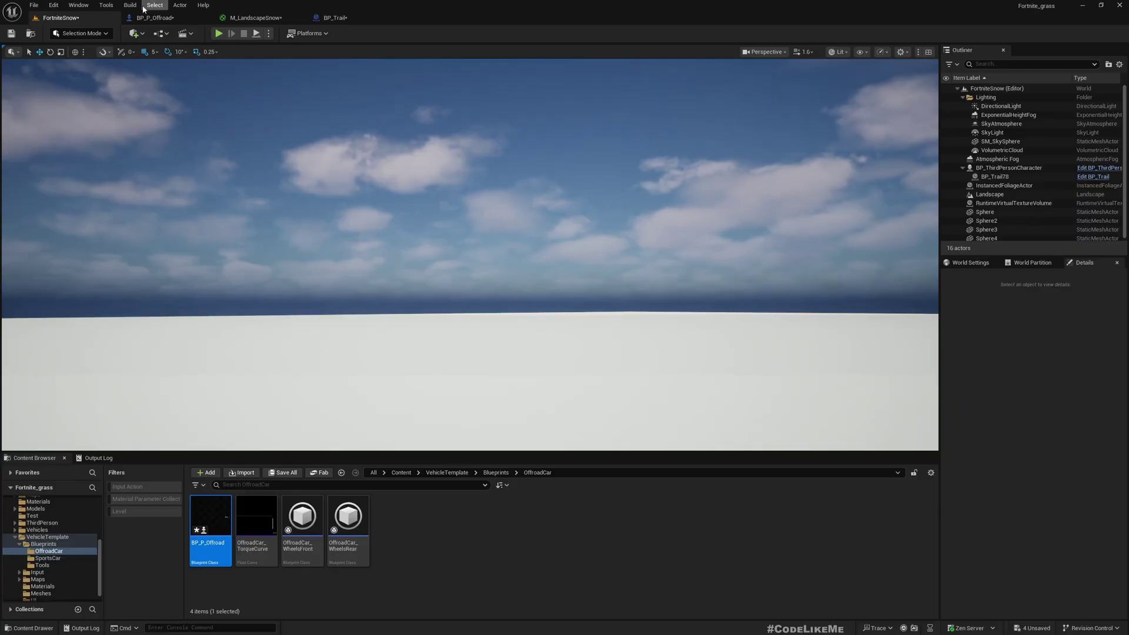
- Review the four wheel trail components in BP_P_Offroad and start another full-screen play session of the FortniteSnow level
left_click(151, 18)
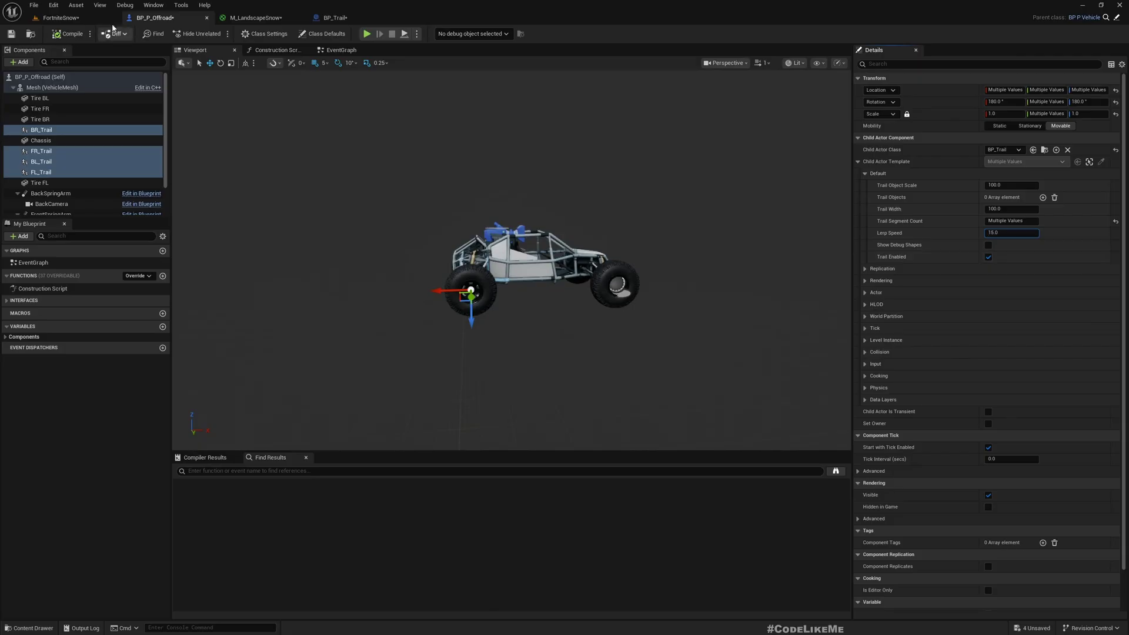
left_click(61, 18)
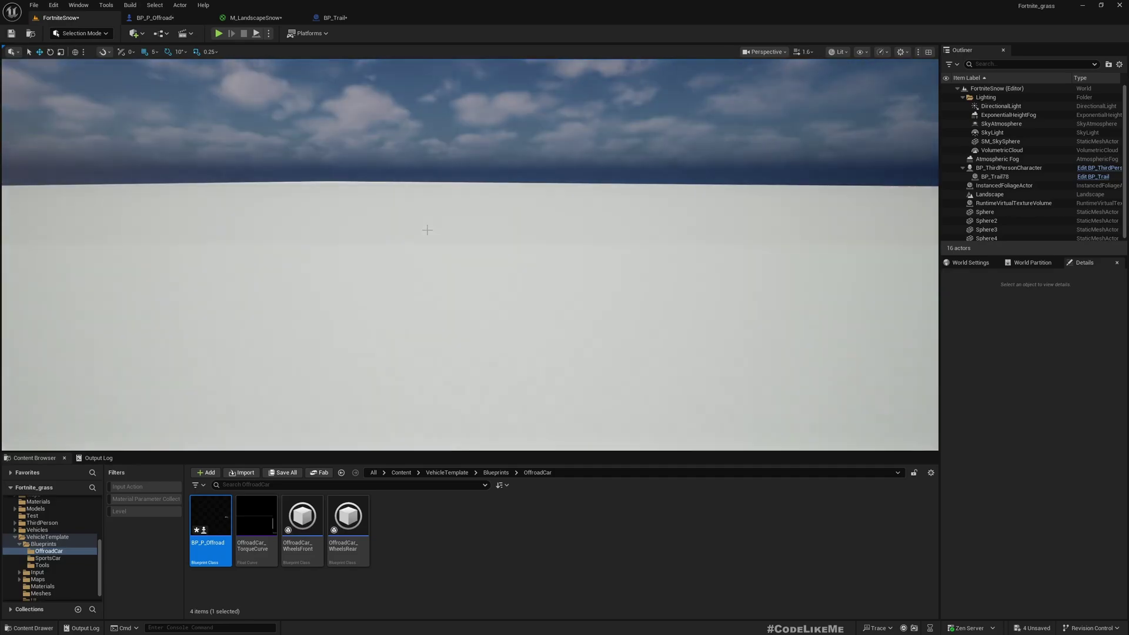
key("F11")
key("alt+p")
left_click(424, 242)
- Drive the vehicle in a wide left circle and over the snow hills to examine its trails on flat and sloped ground
key("w")
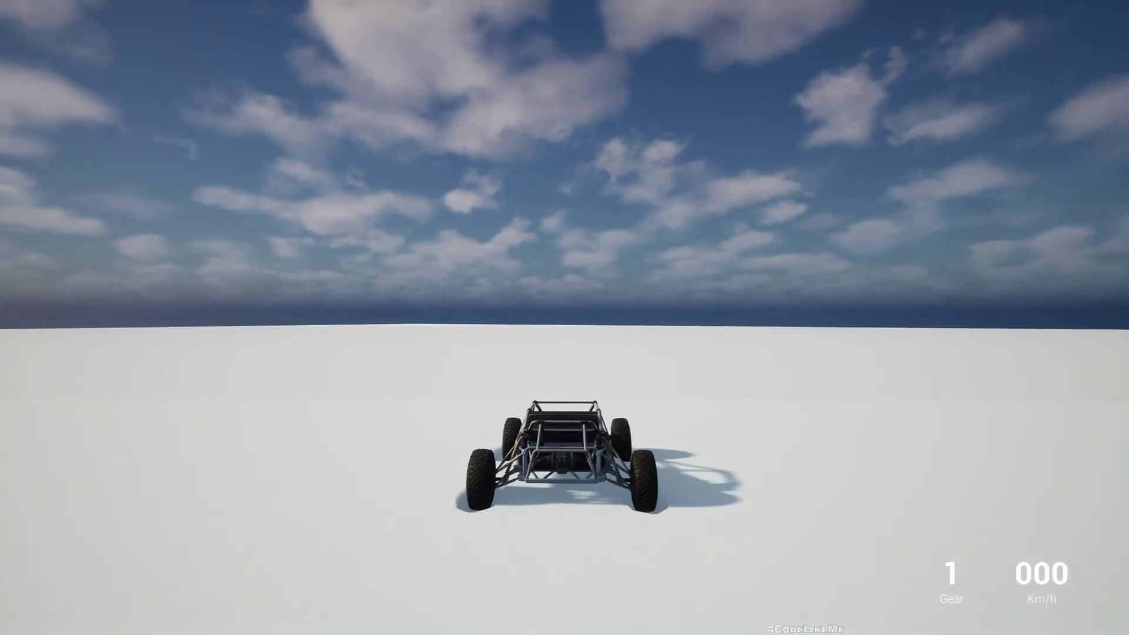
key("a")
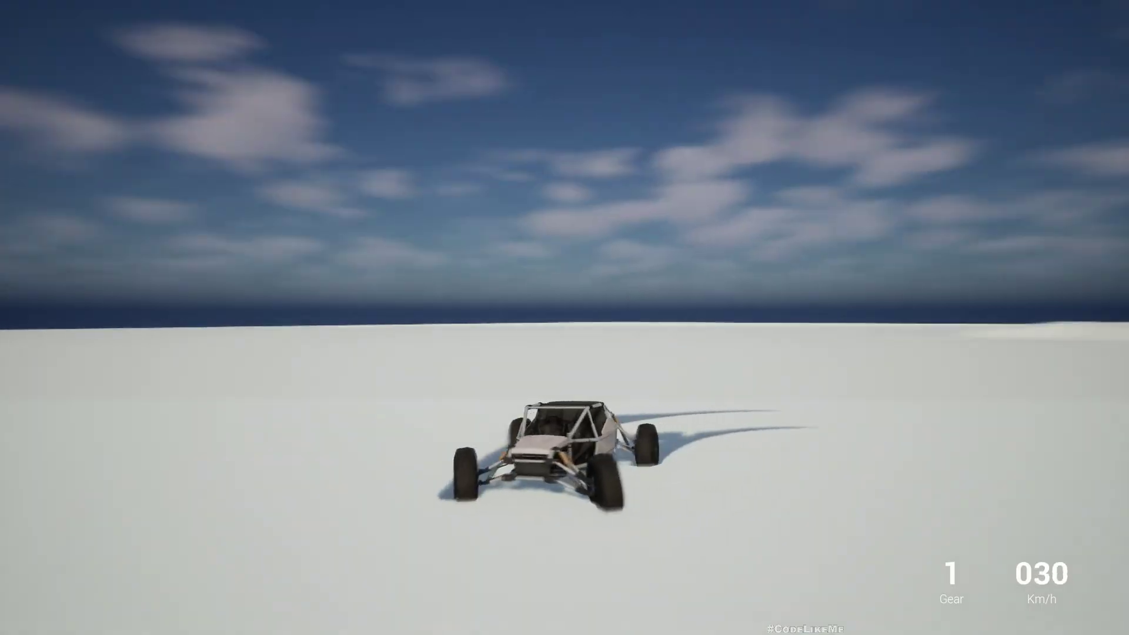
key("a")
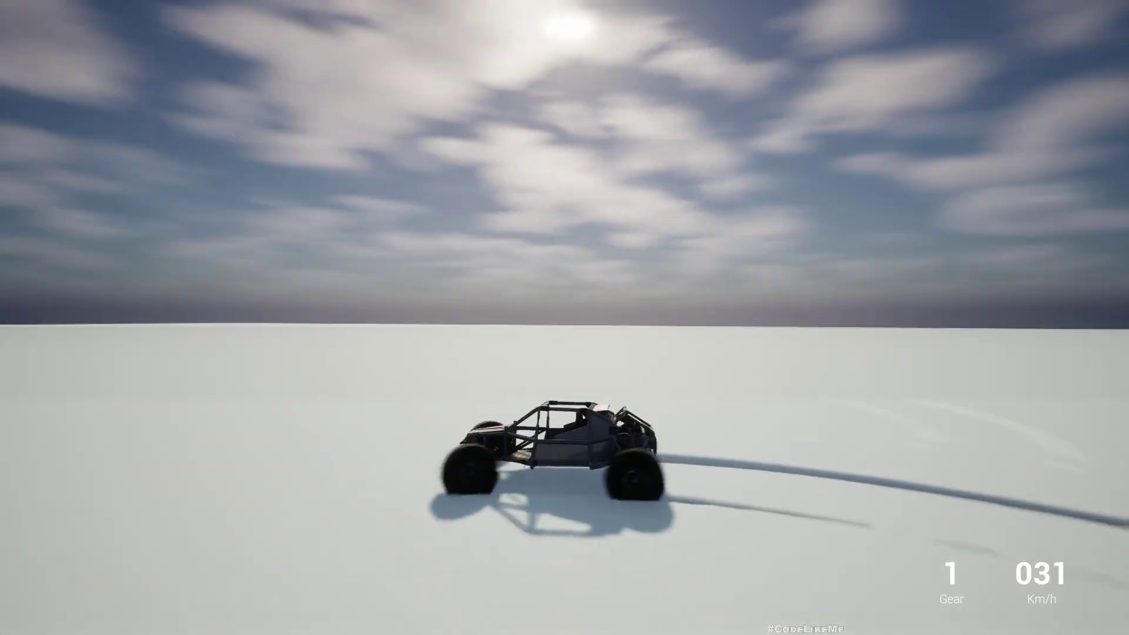
key("w")
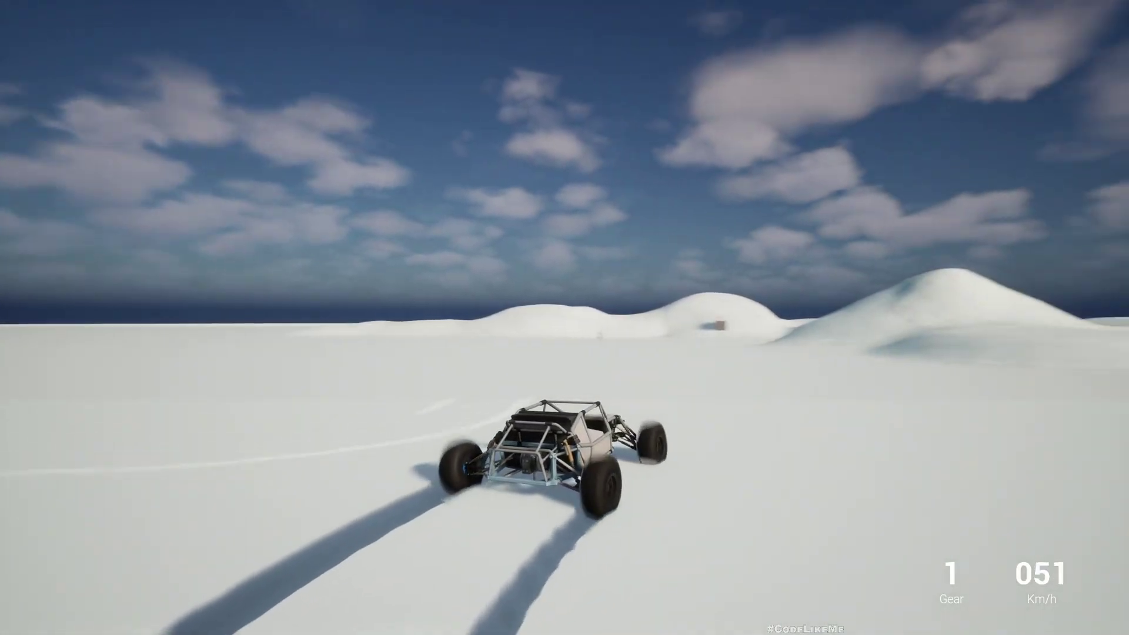
key("d")
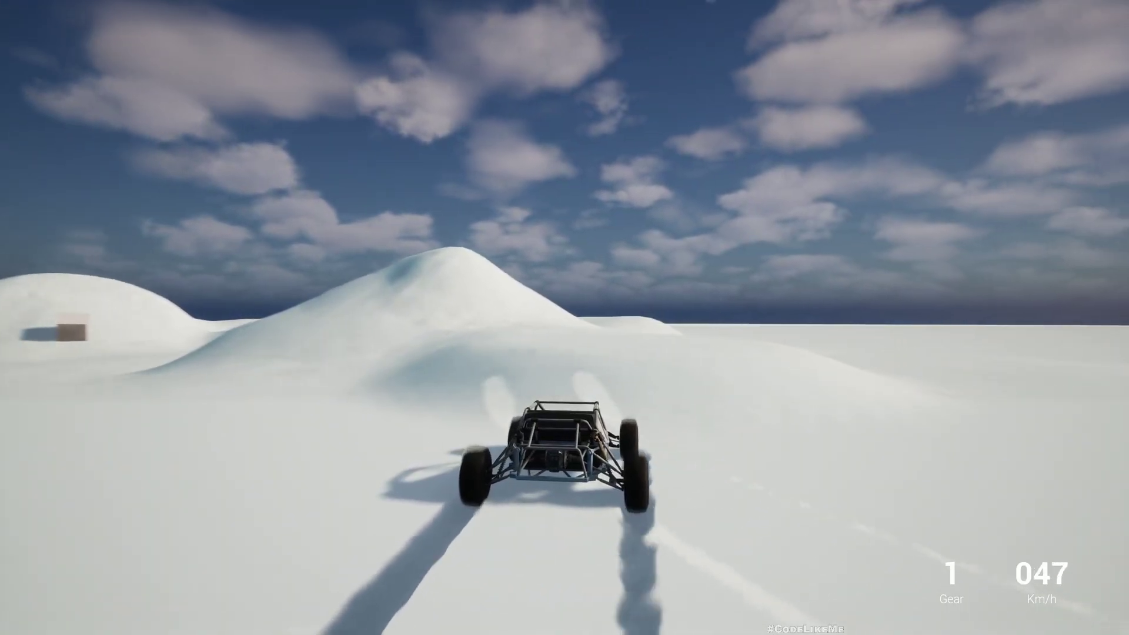
key("a")
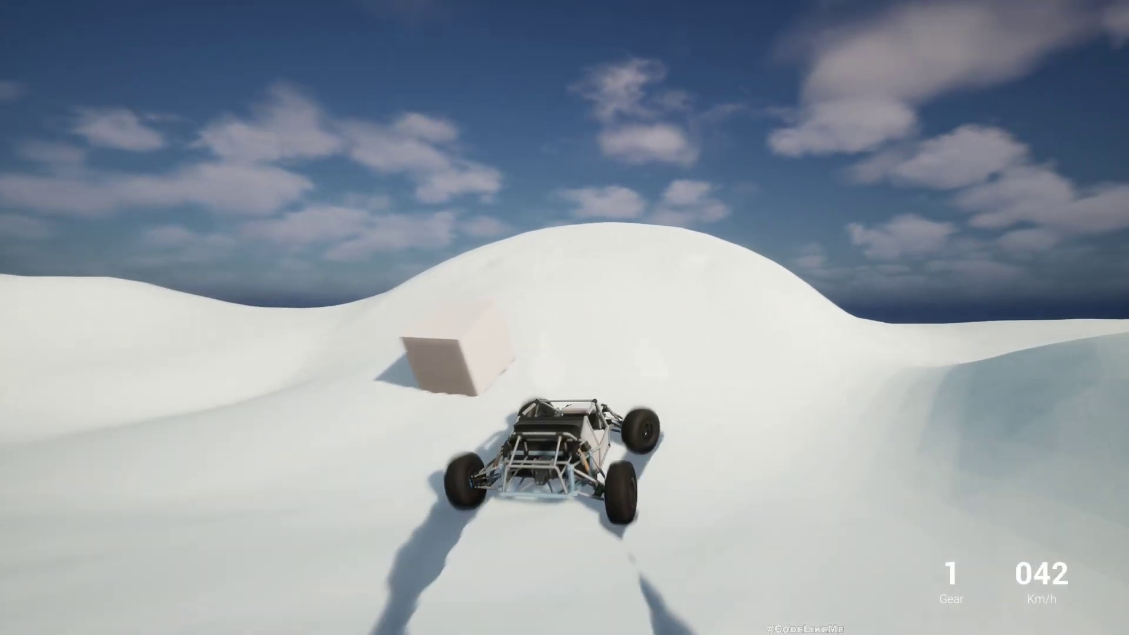
key("d")
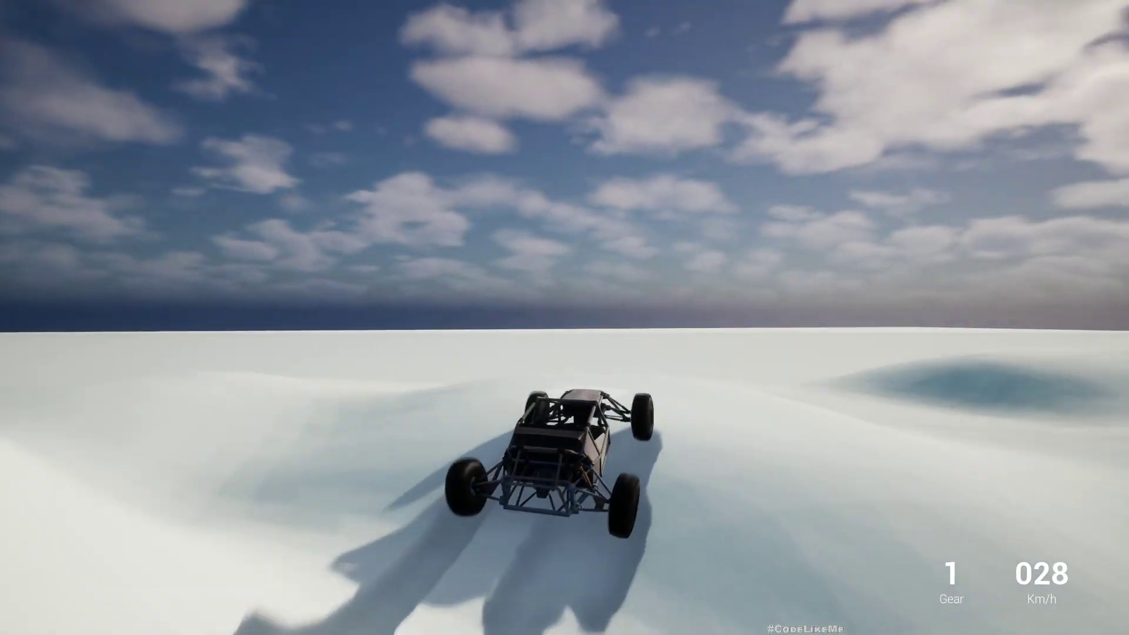
key("a")
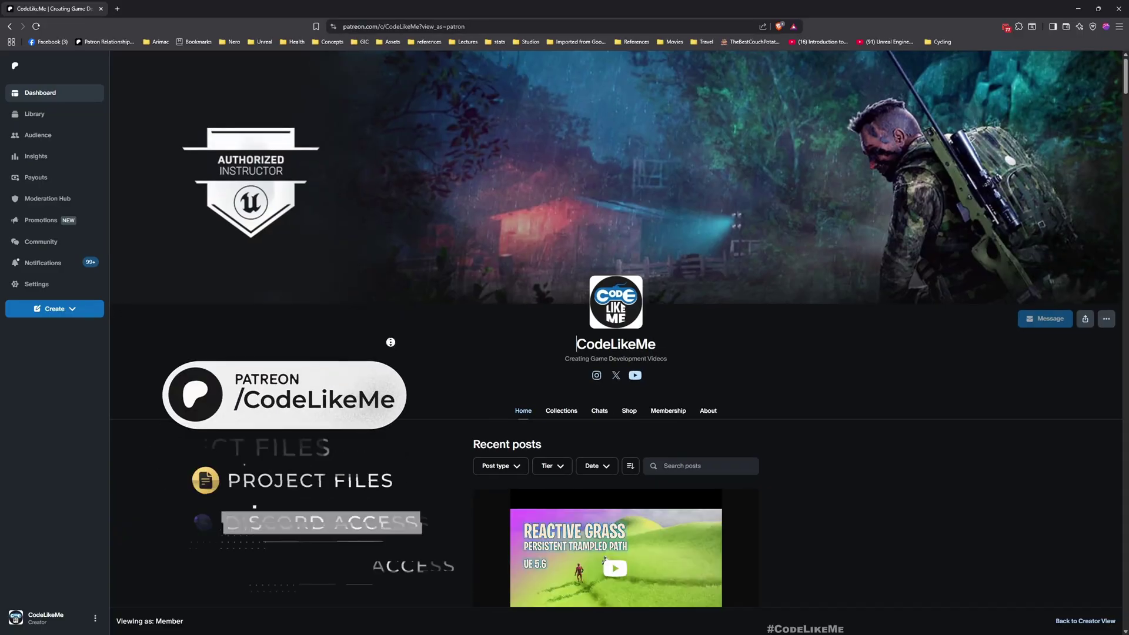
- Look through the recent tutorial posts on the CodeLikeMe Patreon page in the browser
scroll(616, 323, "down", 5)
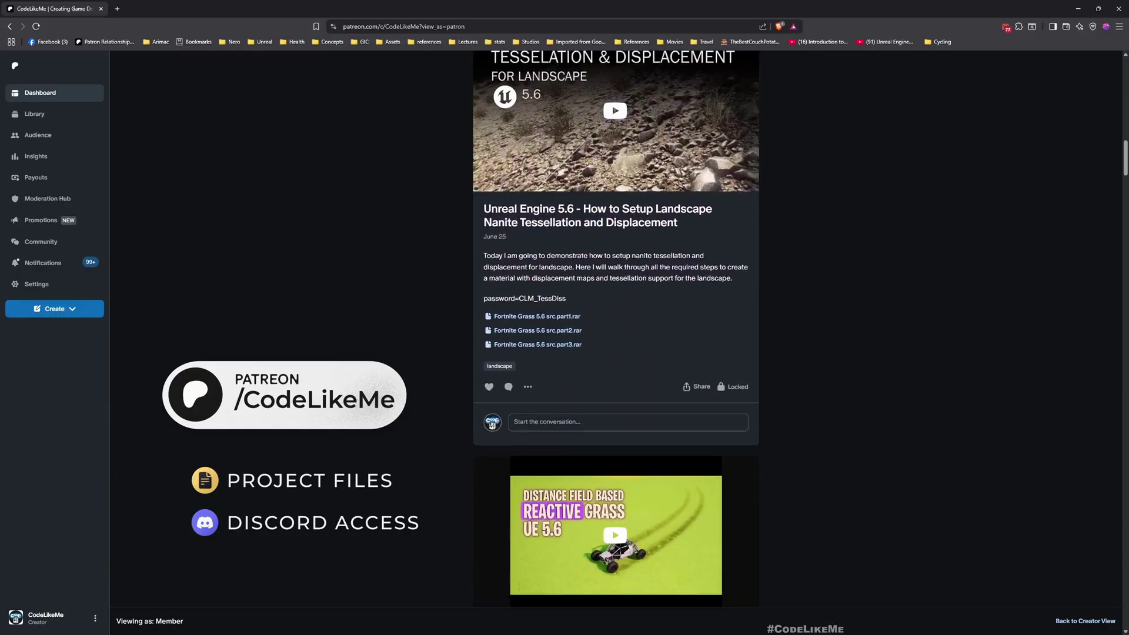
scroll(391, 384, "down", 9)
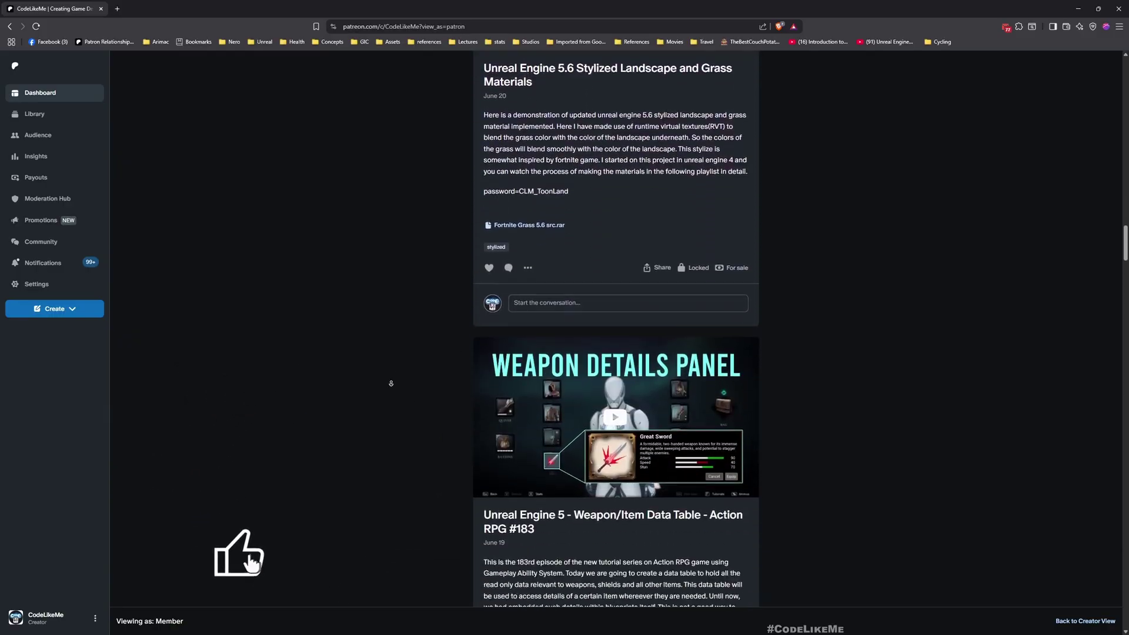
scroll(391, 384, "down", 3)
scroll(392, 383, "down", 6)
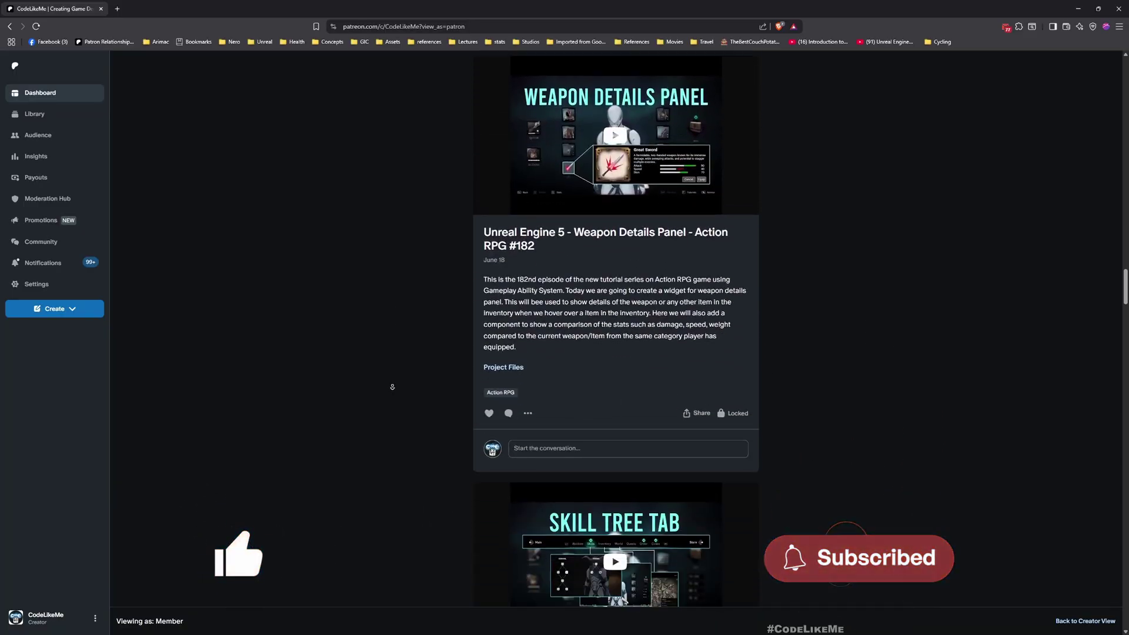
scroll(392, 387, "down", 7)
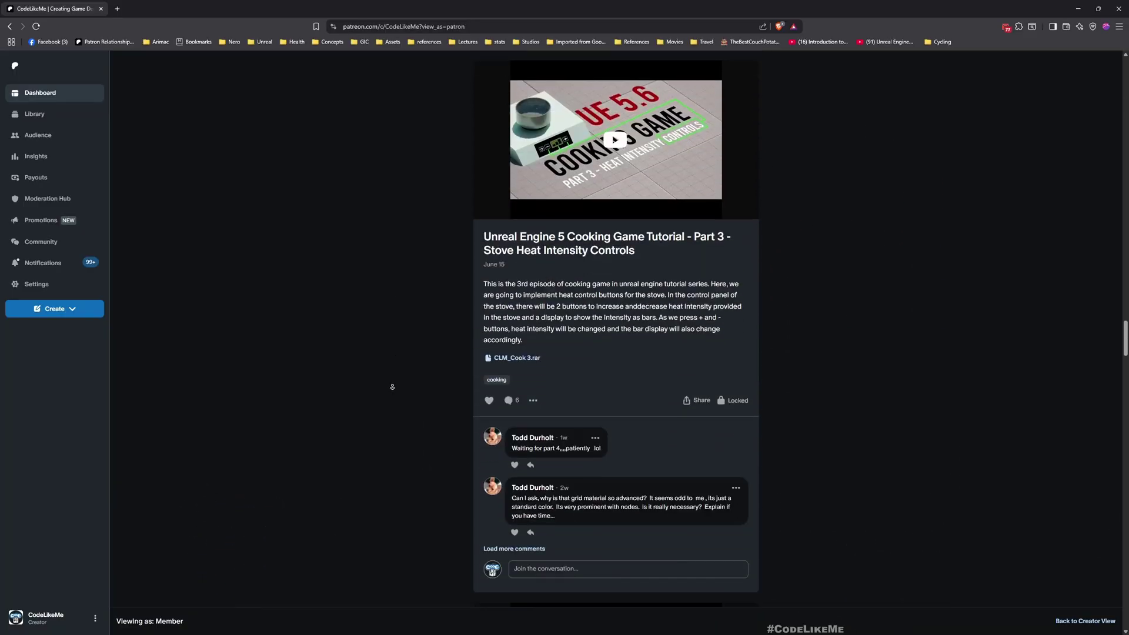